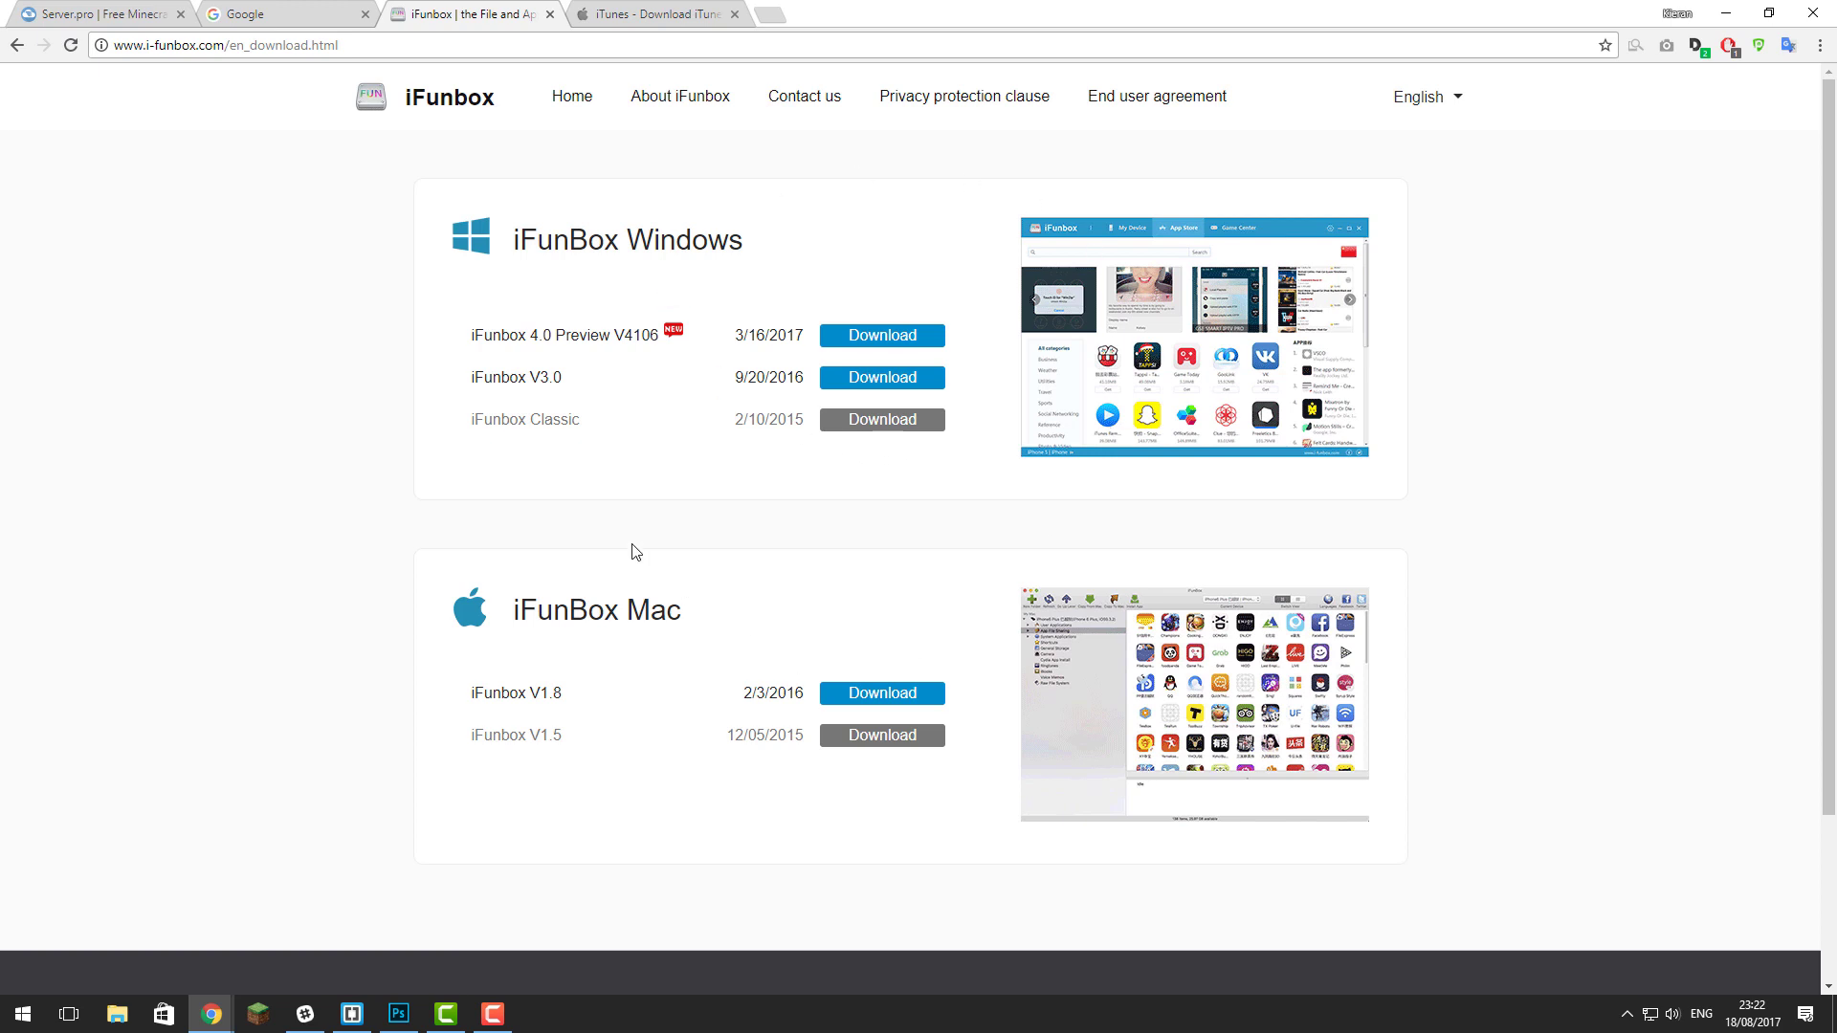
Download and save the Windows iFunbox 4.0 Preview installer from its download page
{"action": "left_click", "coordinate": [370, 41]}
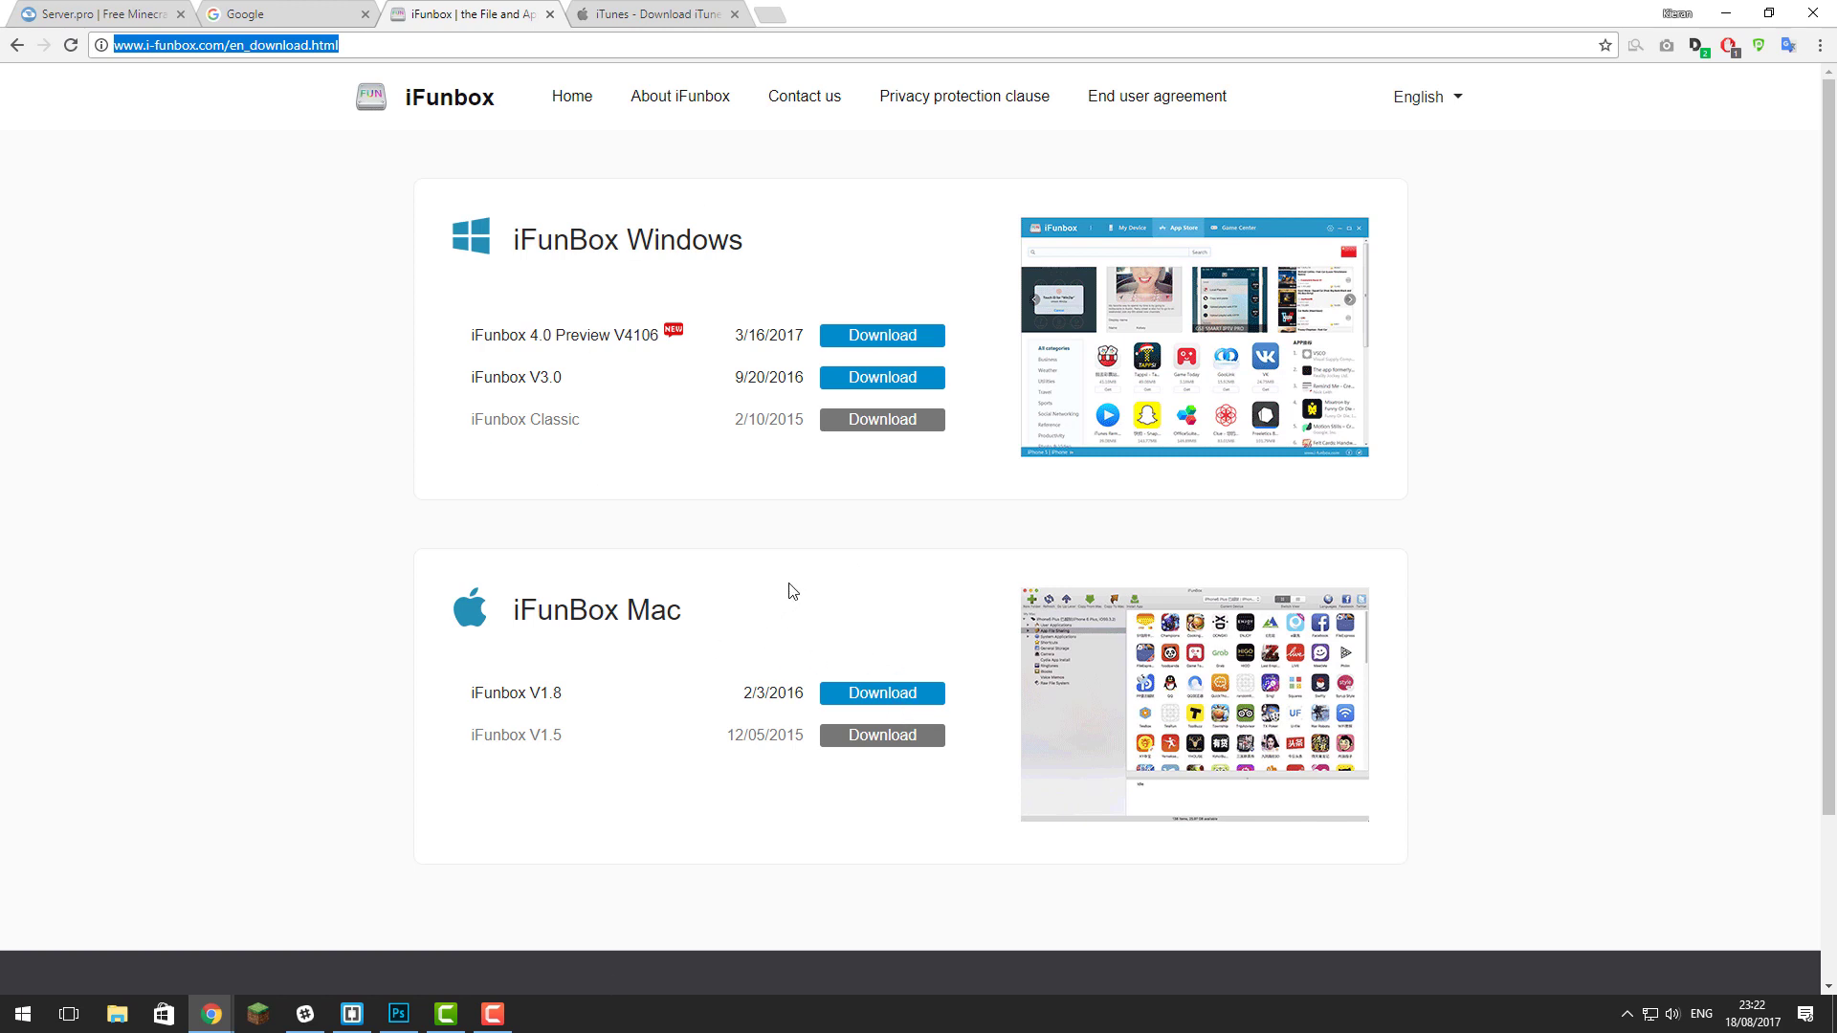
{"action": "left_click", "coordinate": [852, 347]}
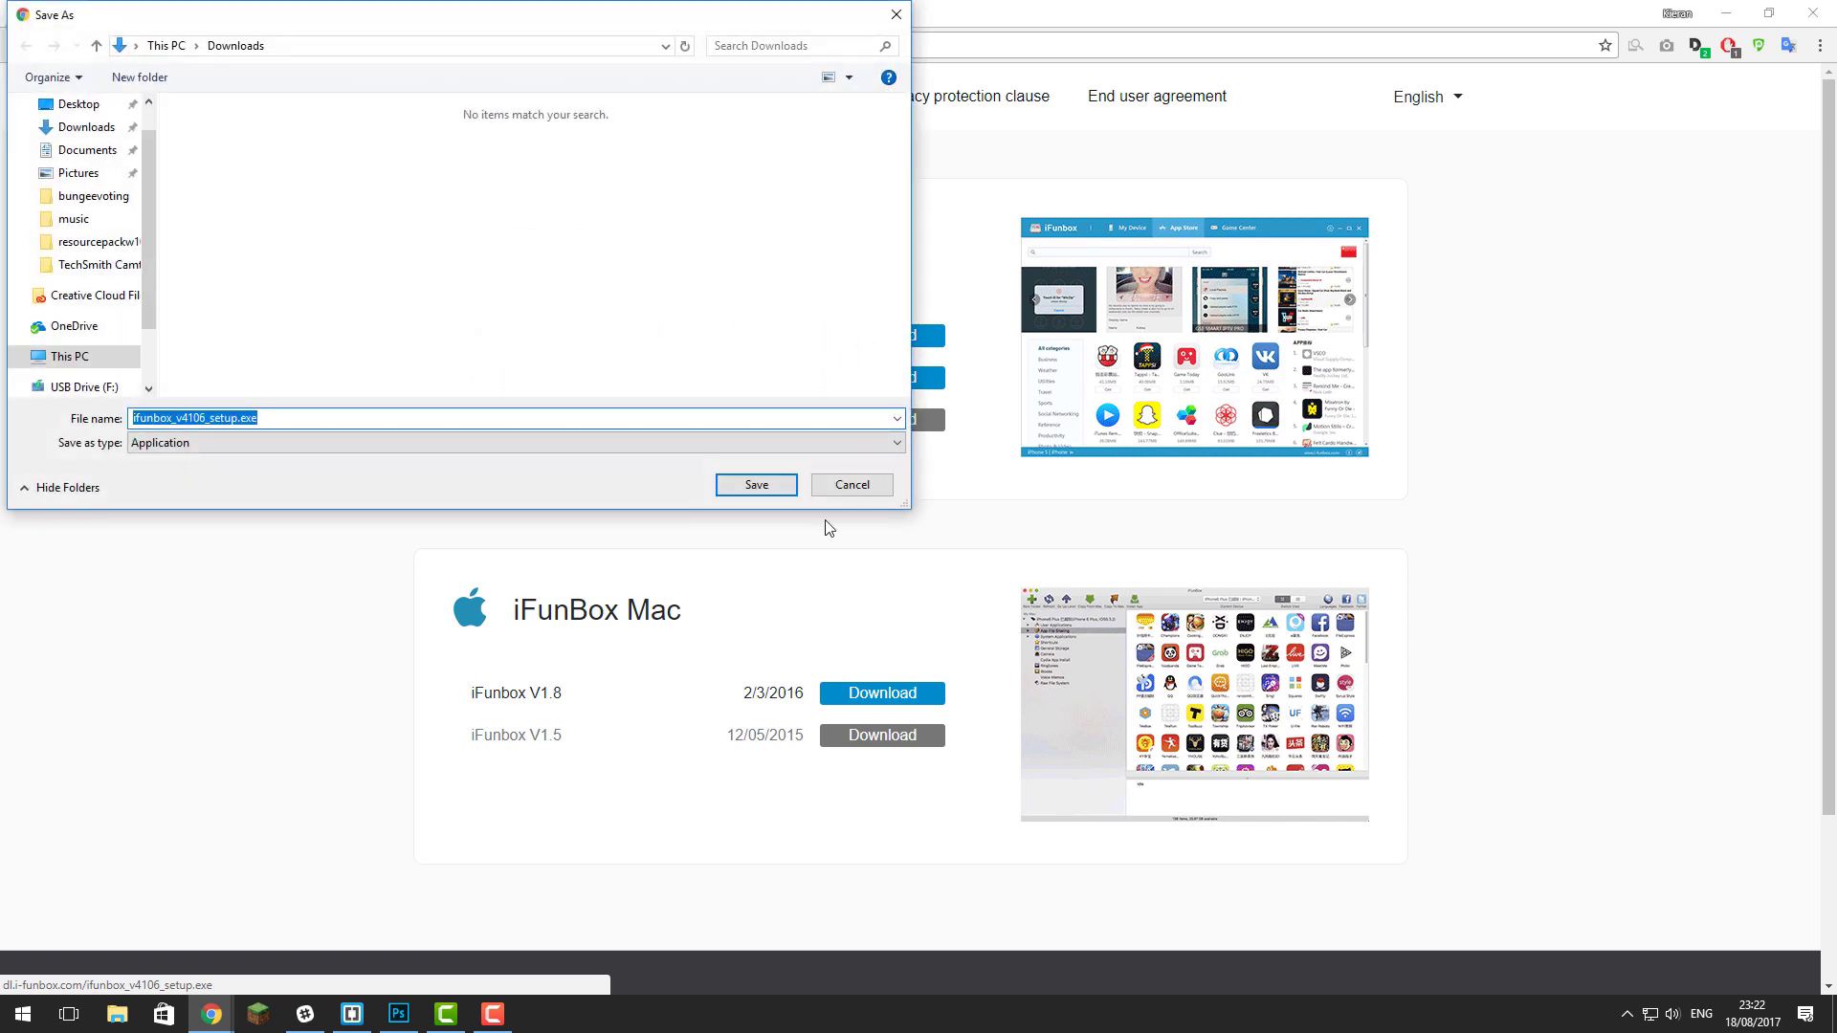
{"action": "left_click", "coordinate": [756, 484]}
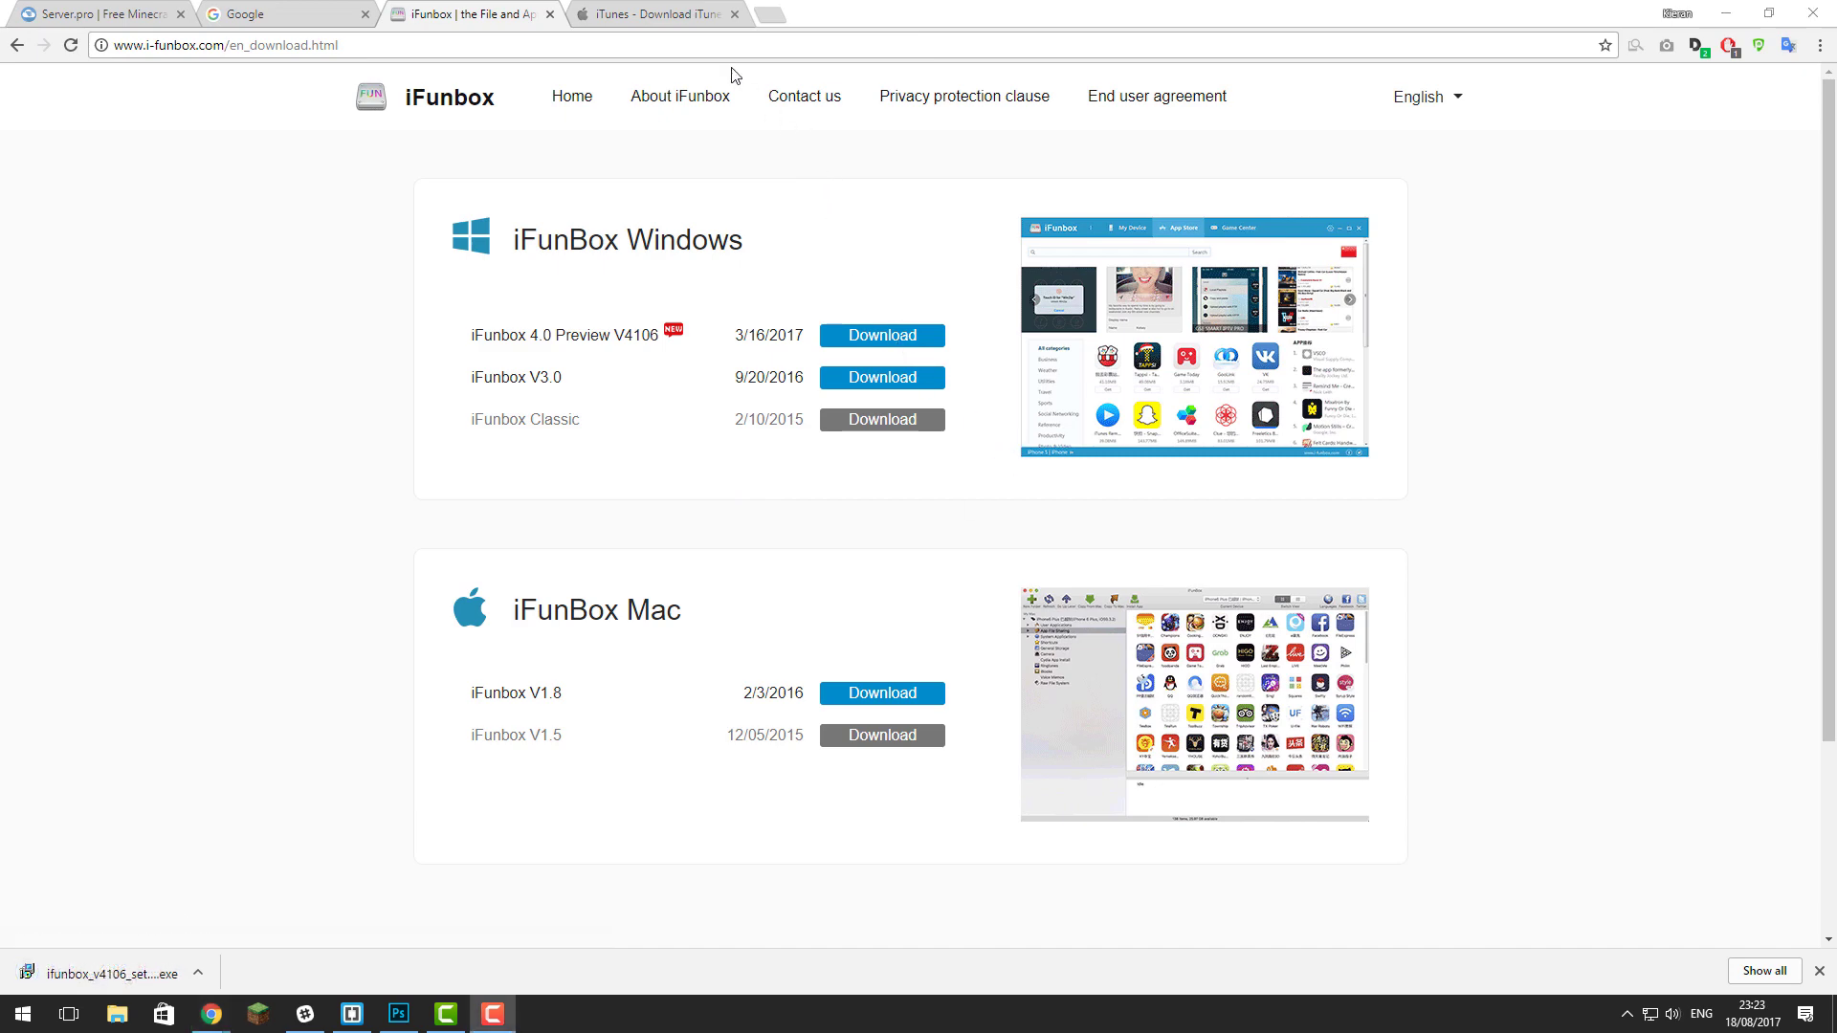
Switch to the iTunes download page and launch the downloaded iFunbox installer
{"action": "left_click", "coordinate": [668, 18]}
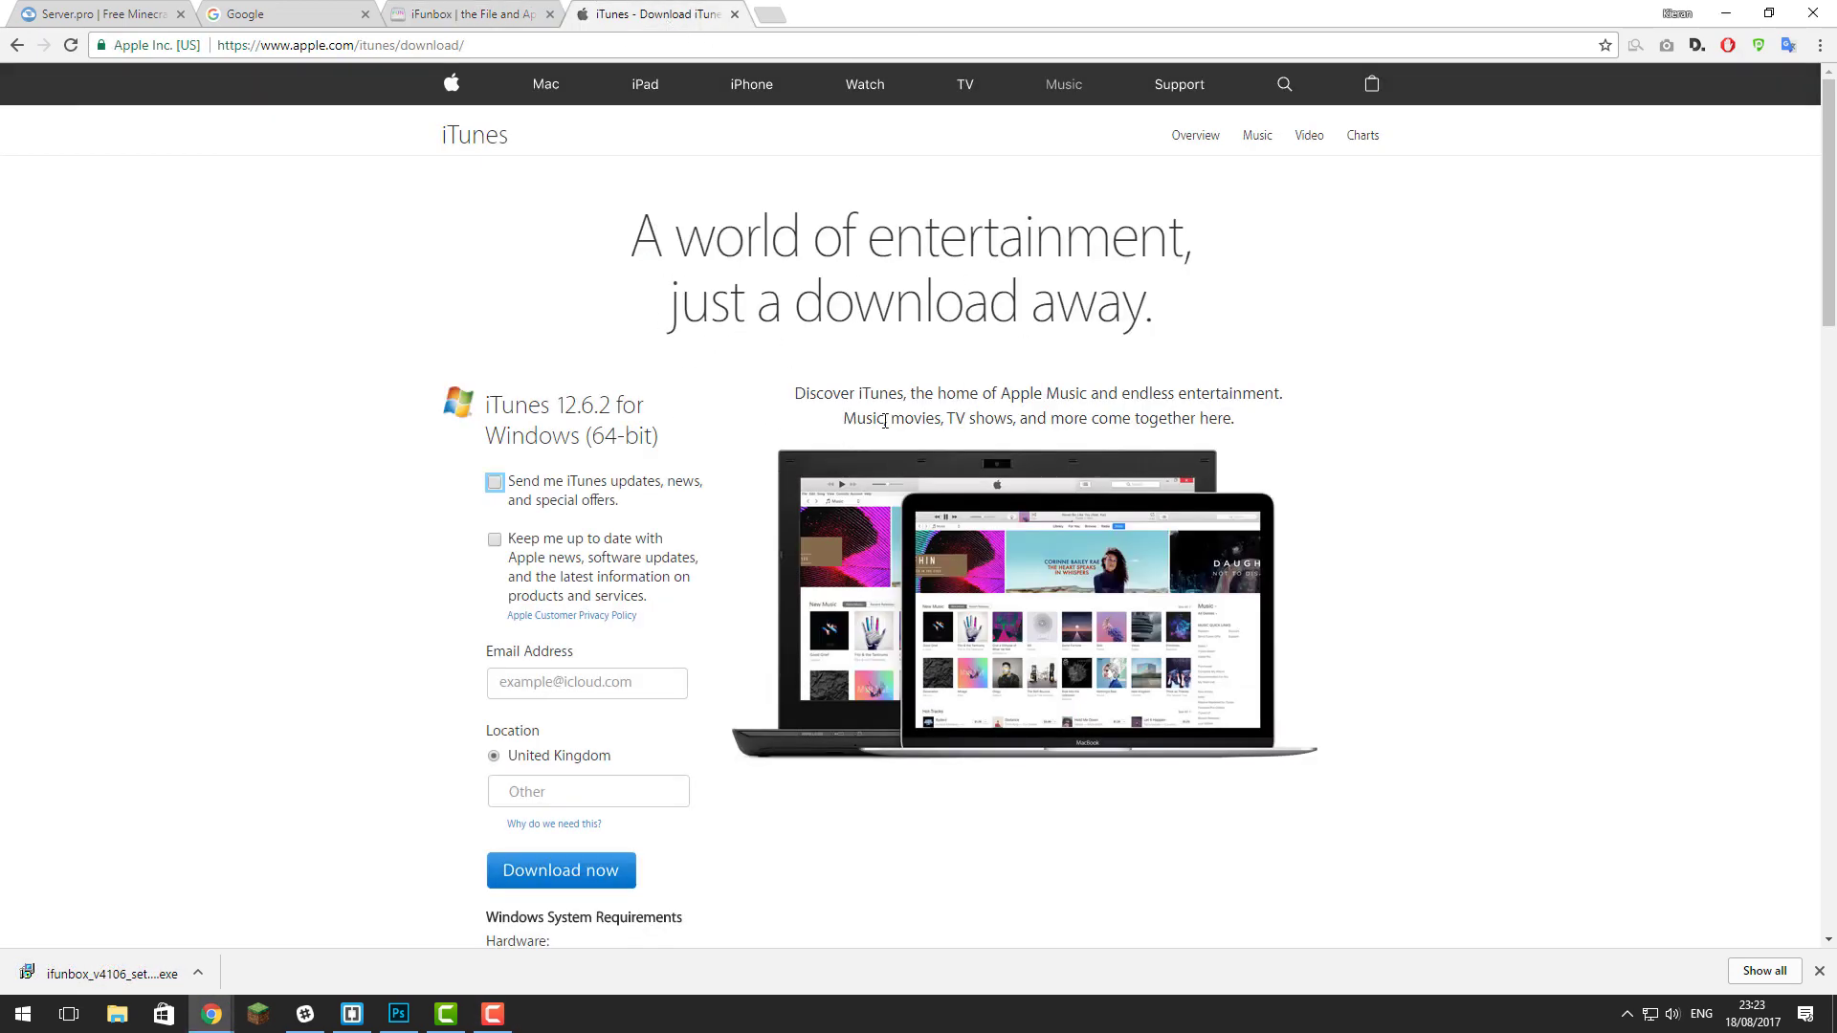
{"action": "scroll", "coordinate": [992, 488], "scroll_direction": "down", "scroll_amount": 3}
{"action": "scroll", "coordinate": [927, 533], "scroll_direction": "up", "scroll_amount": 3}
{"action": "left_click", "coordinate": [530, 47]}
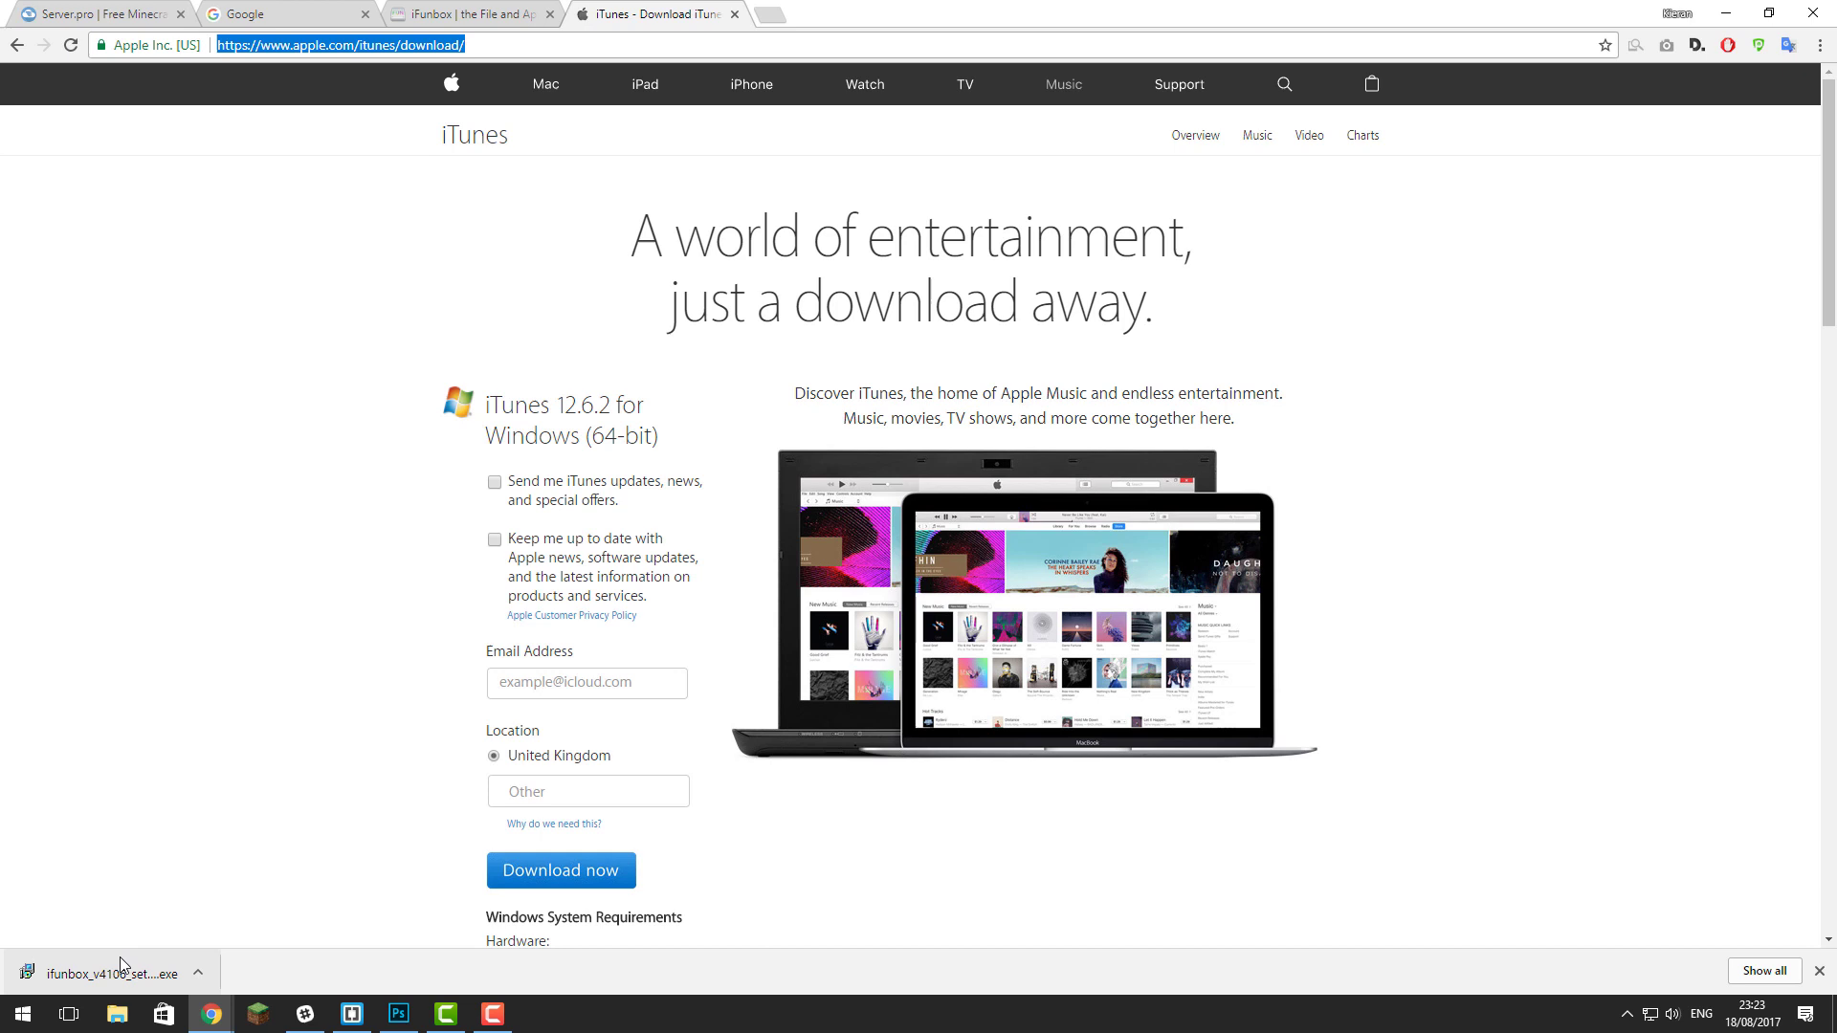
{"action": "left_click", "coordinate": [97, 980]}
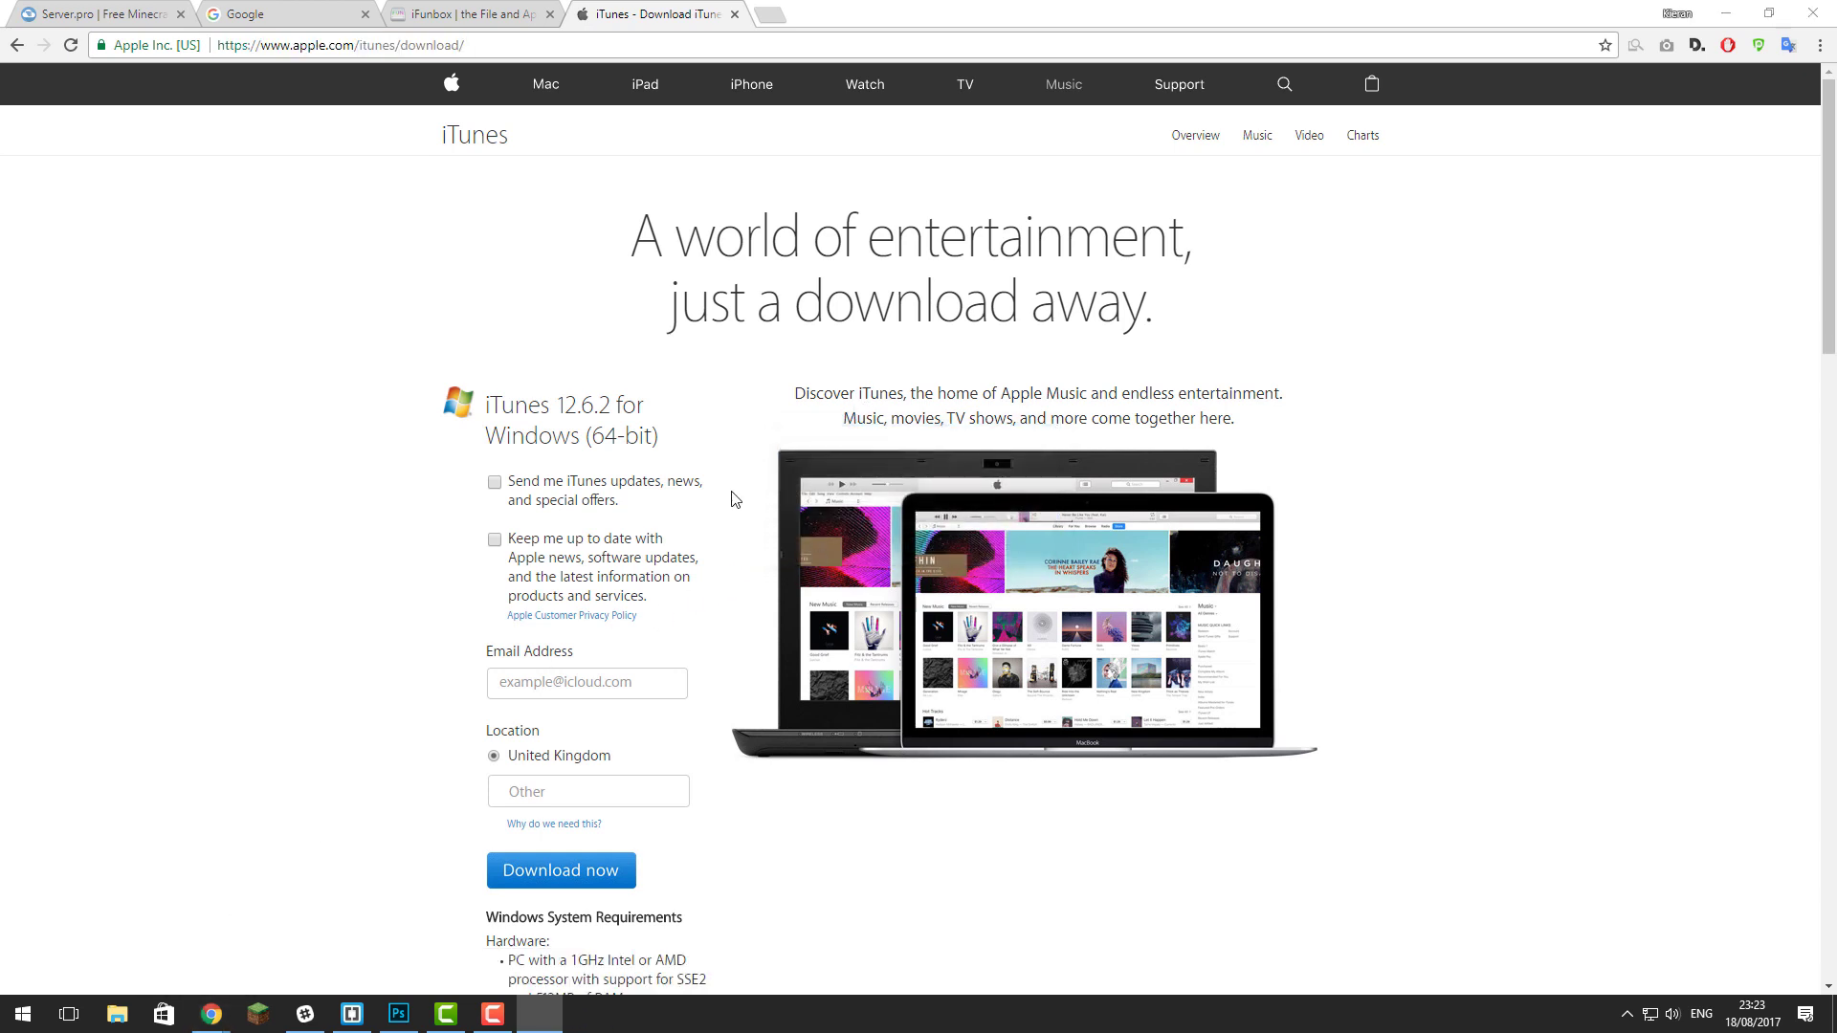
Accept the licence, install iFunbox with default settings and launch it
{"action": "left_click", "coordinate": [732, 596]}
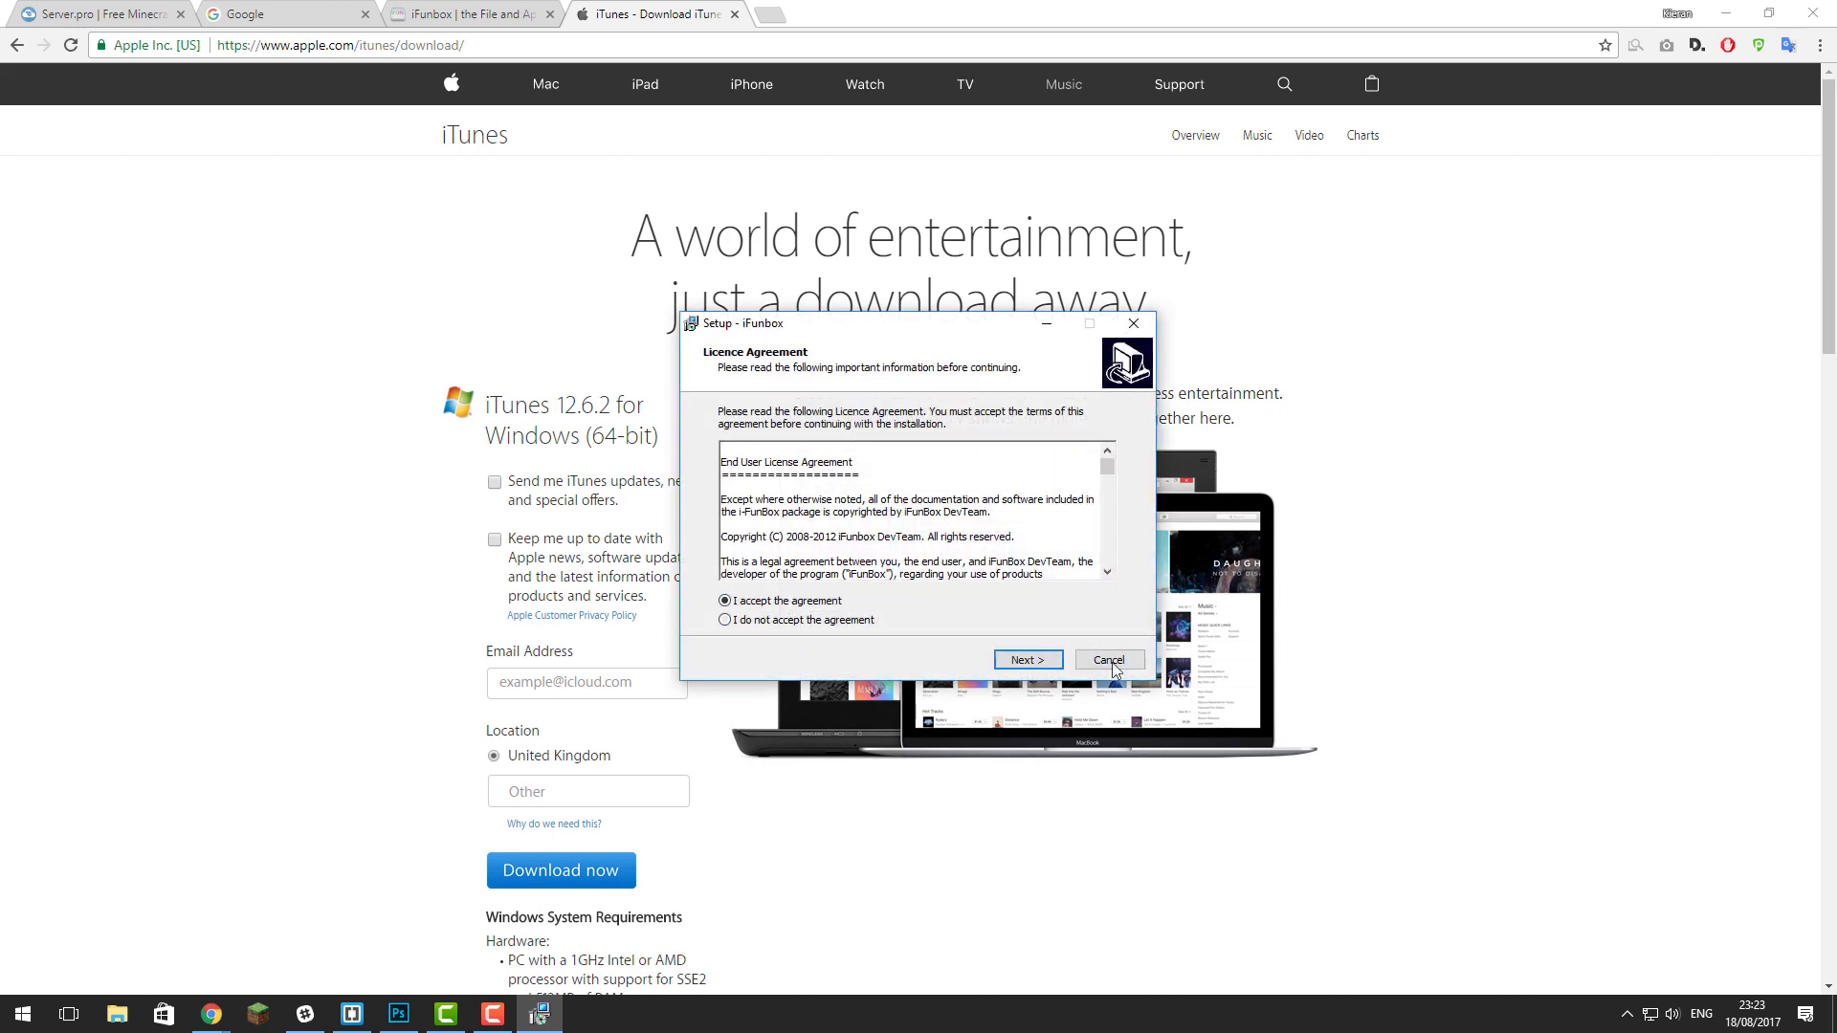
{"action": "left_click", "coordinate": [1029, 660]}
{"action": "left_click", "coordinate": [1018, 660]}
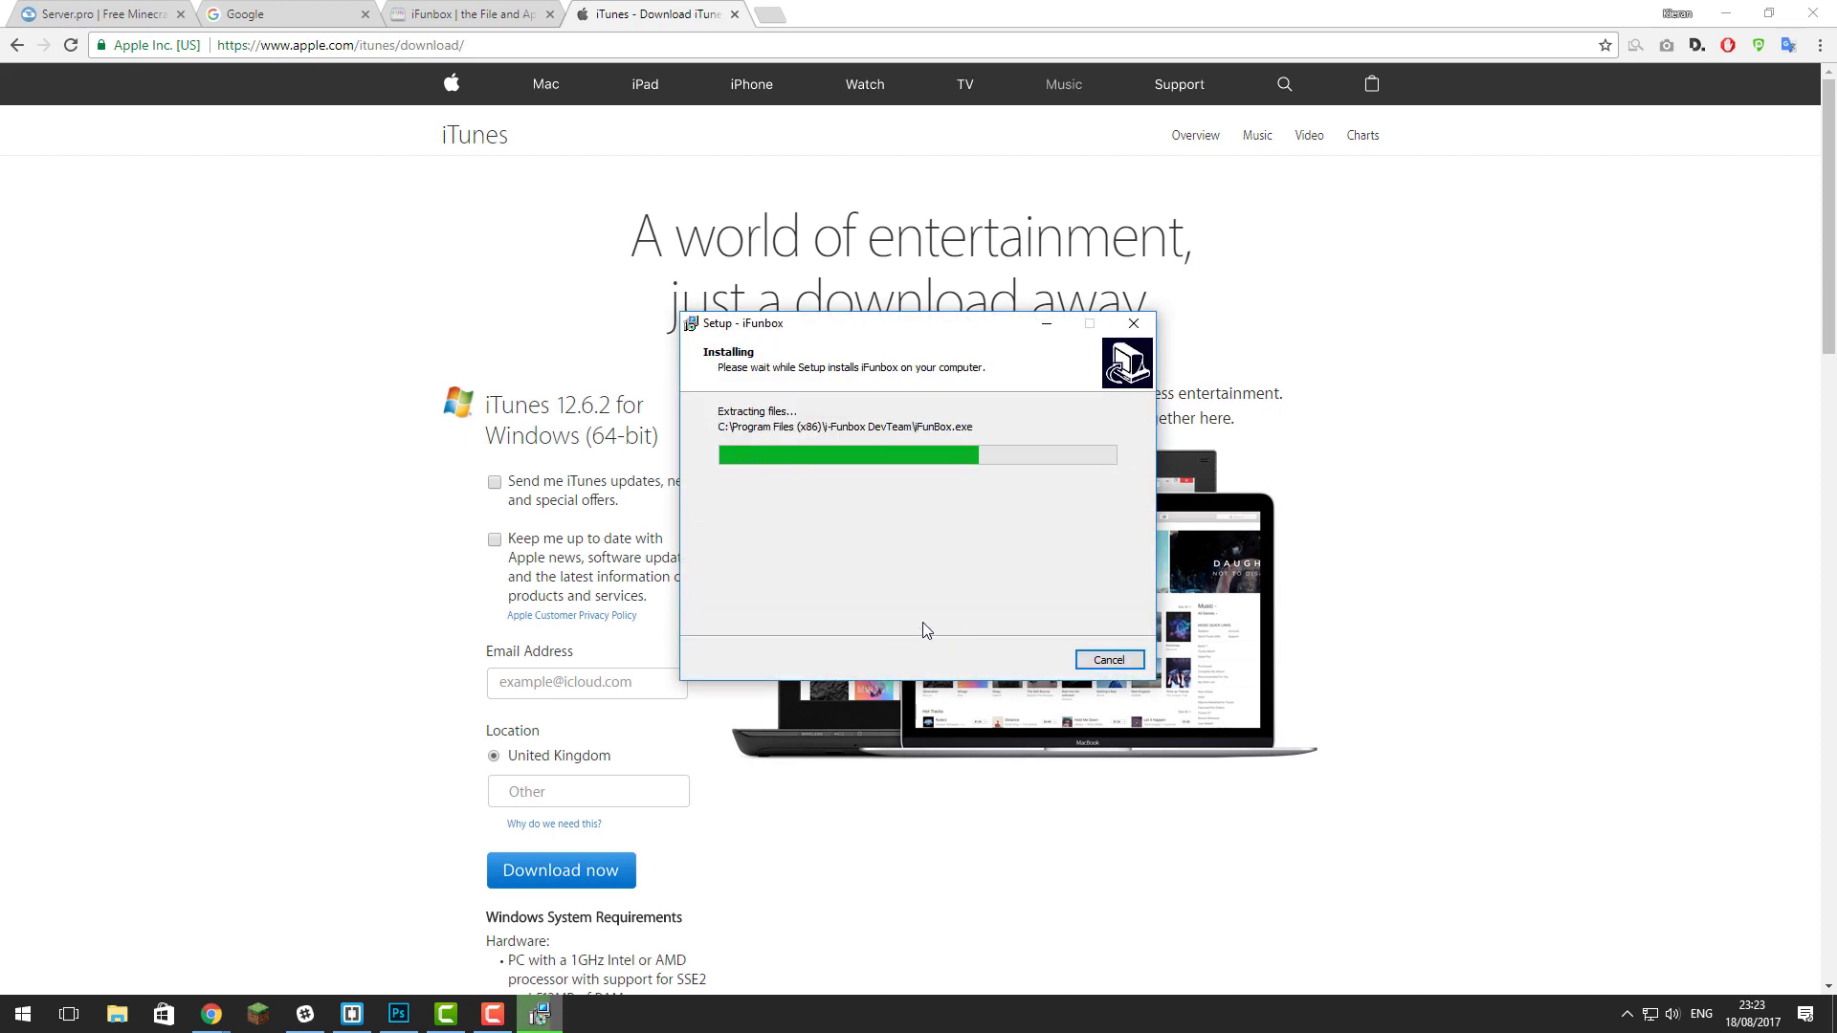
{"action": "left_click", "coordinate": [1017, 662]}
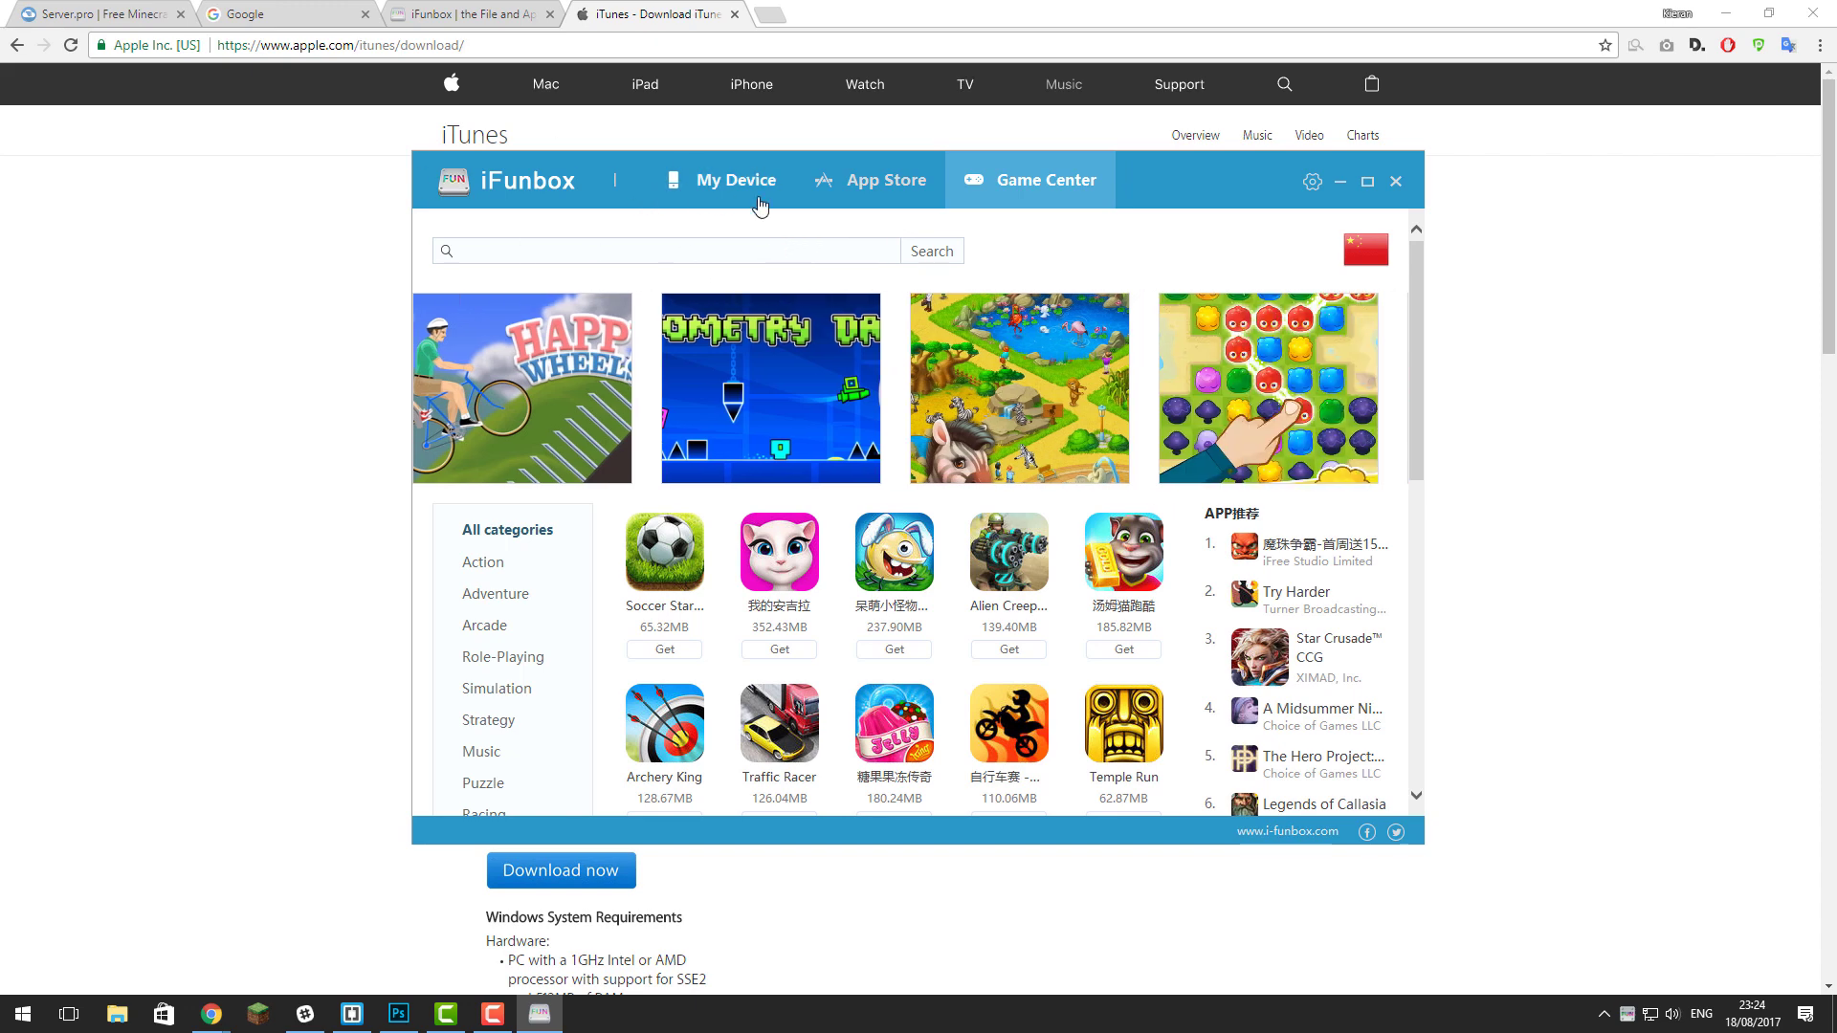
Open My Device, list the iPhone's apps and open Minecraft PE's shared files
{"action": "left_click", "coordinate": [732, 187]}
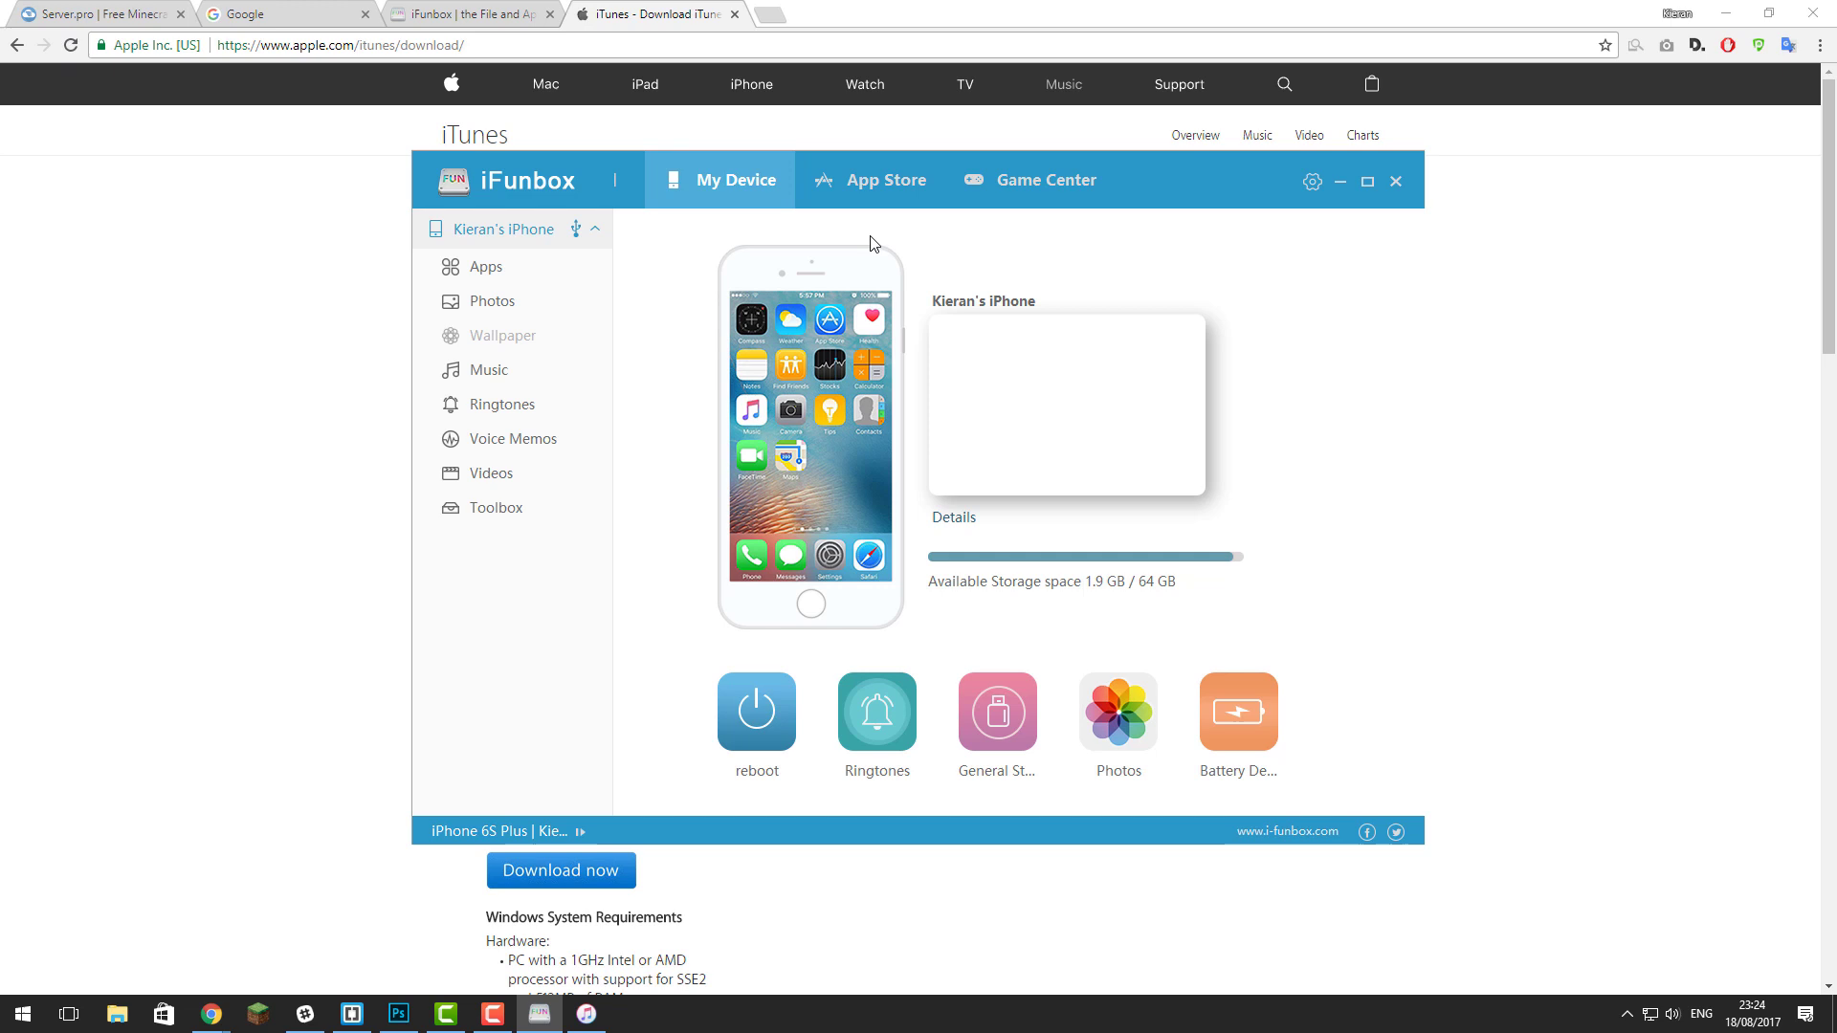
{"action": "left_click", "coordinate": [489, 280]}
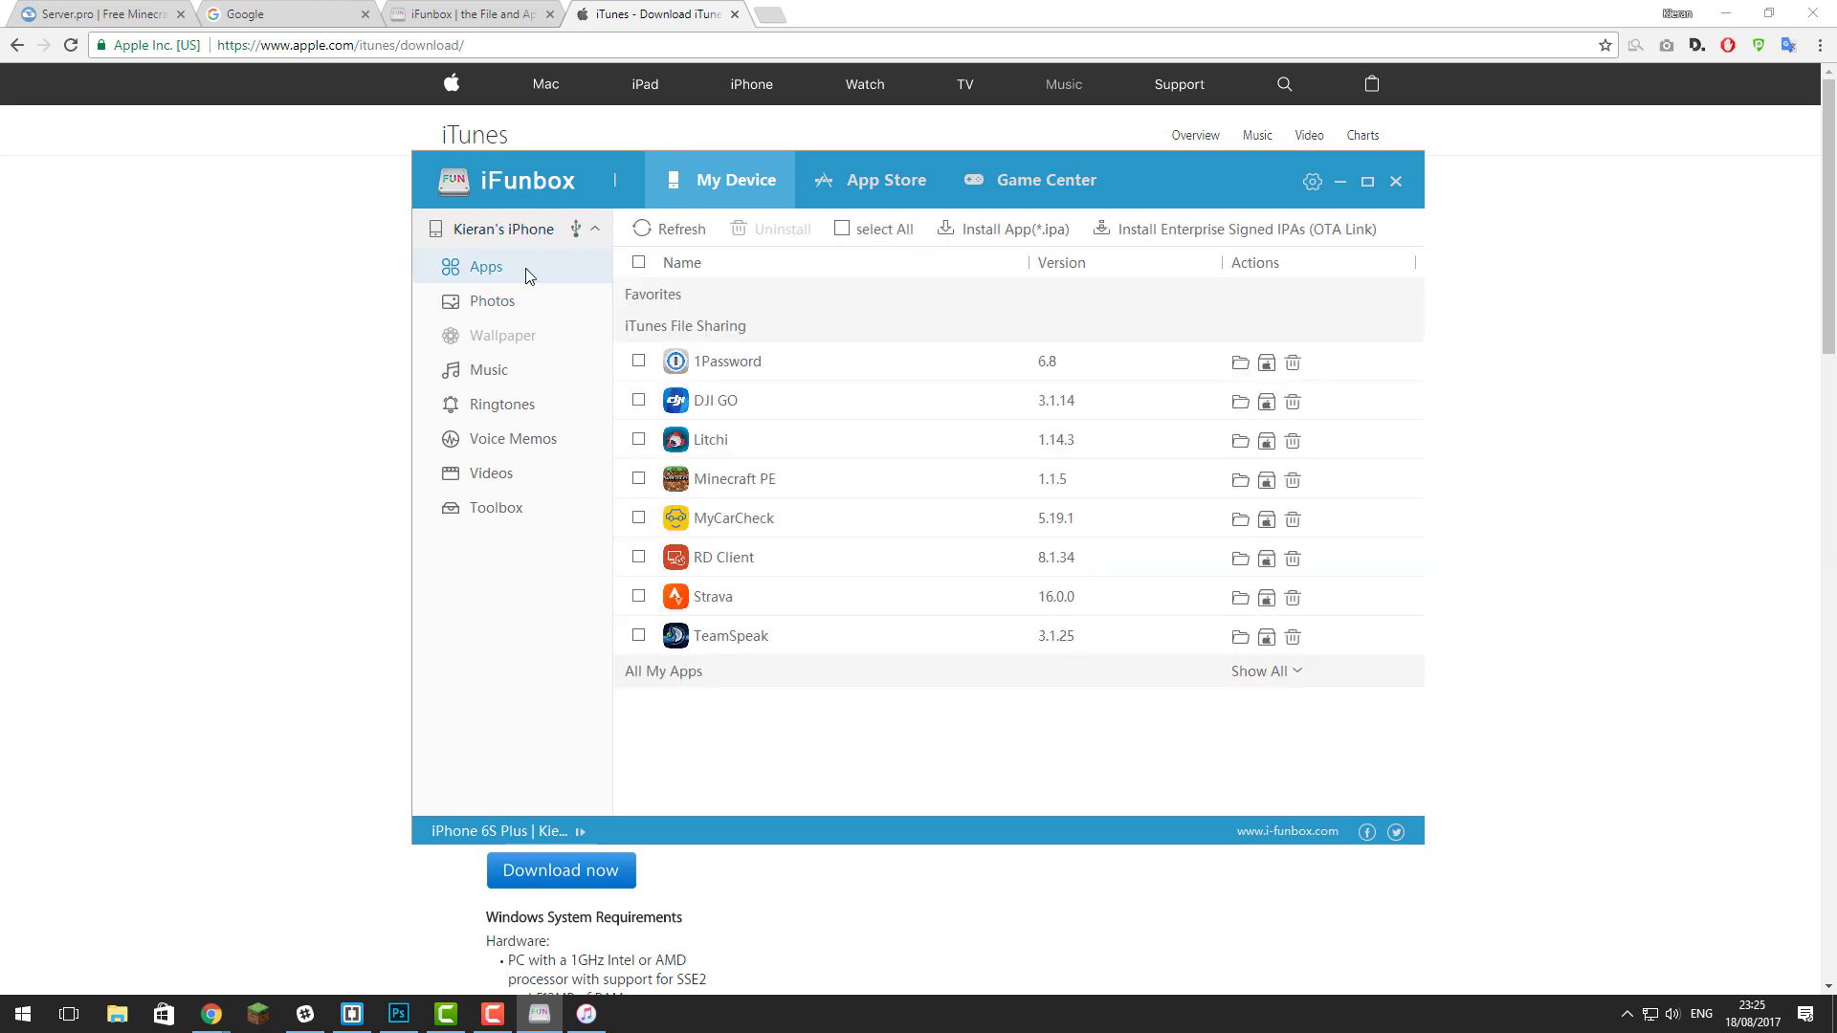
{"action": "left_click", "coordinate": [753, 486]}
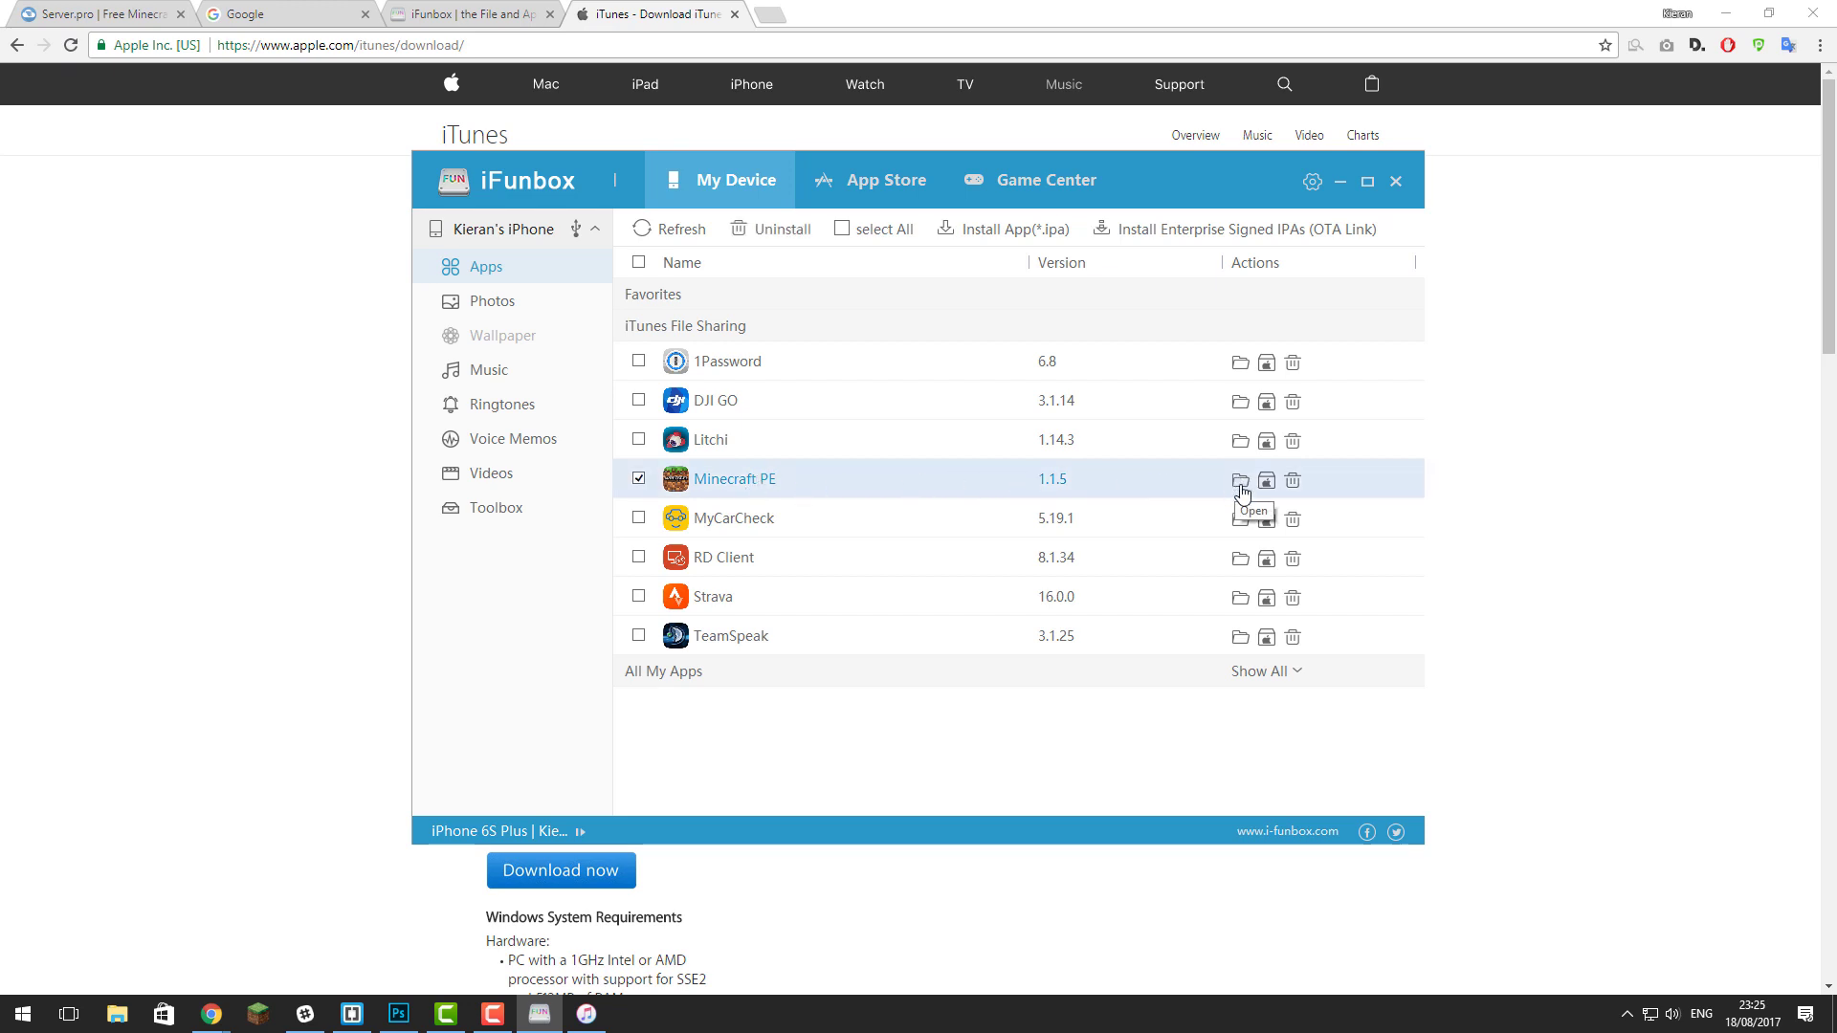
{"action": "left_click", "coordinate": [1244, 488]}
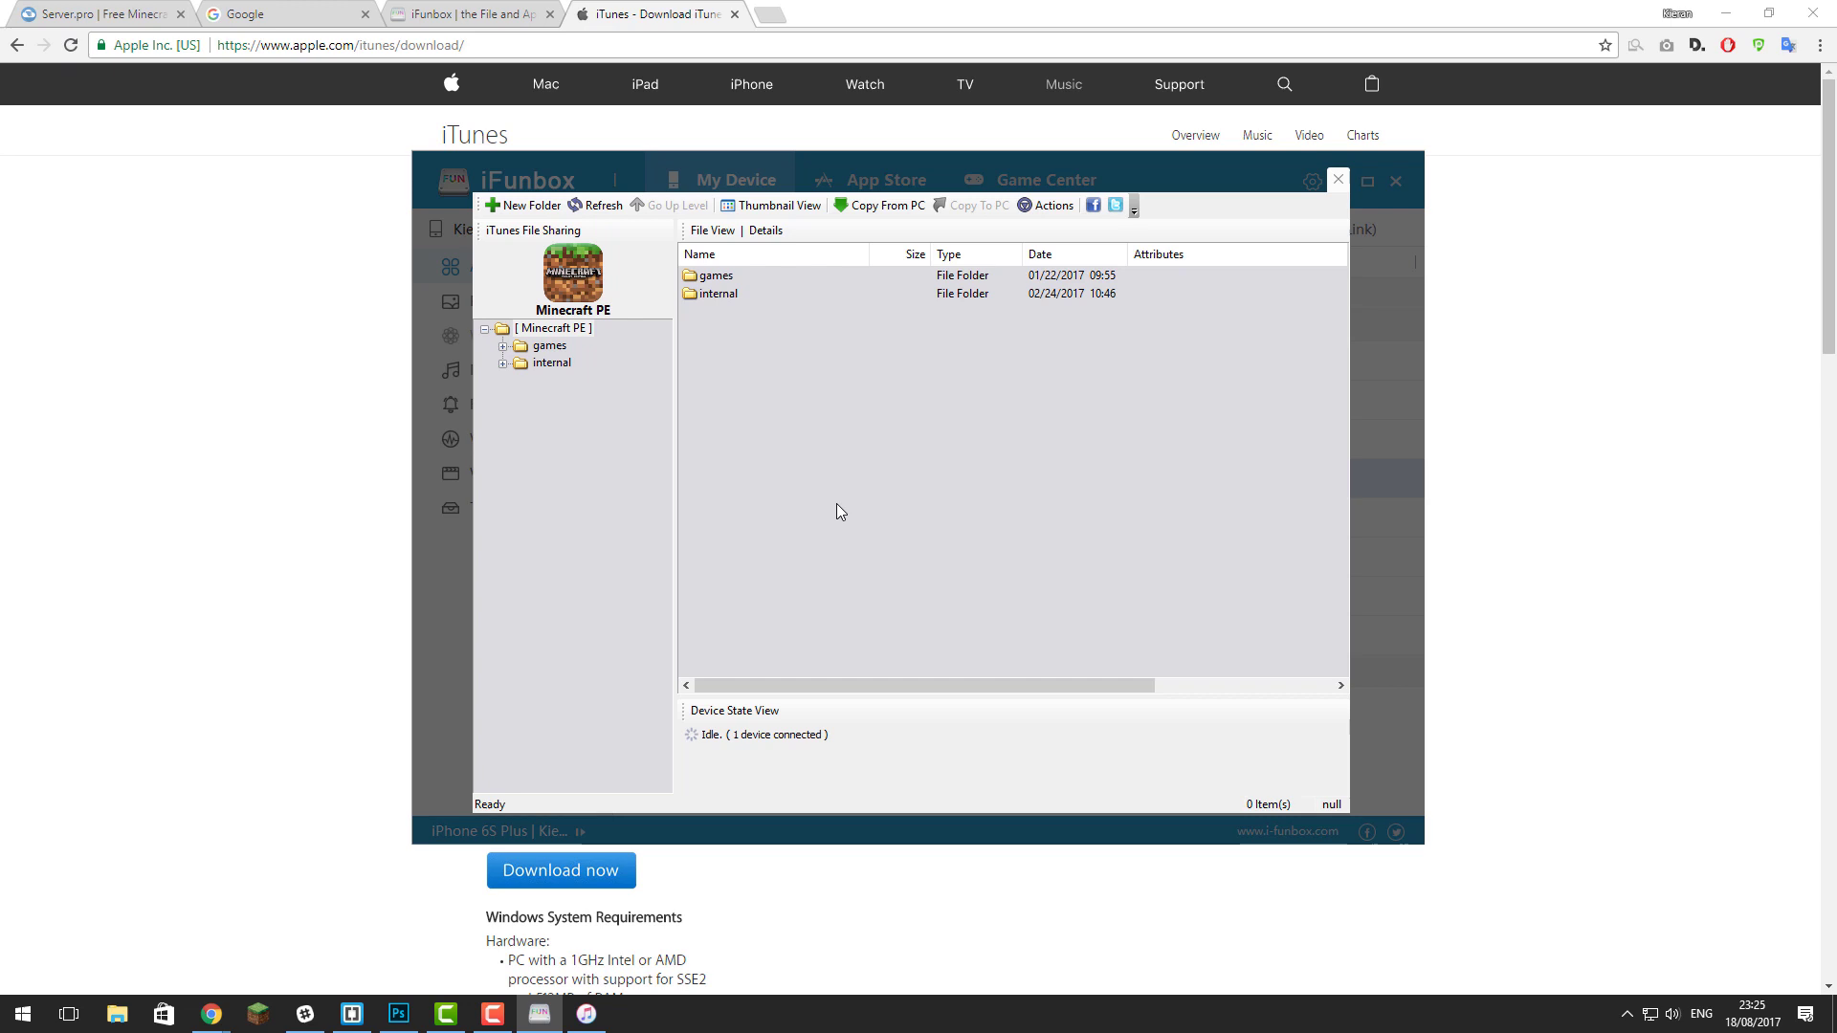
Browse into games, then com.mojang, and open the empty pack folder inside it
{"action": "double_click", "coordinate": [716, 275]}
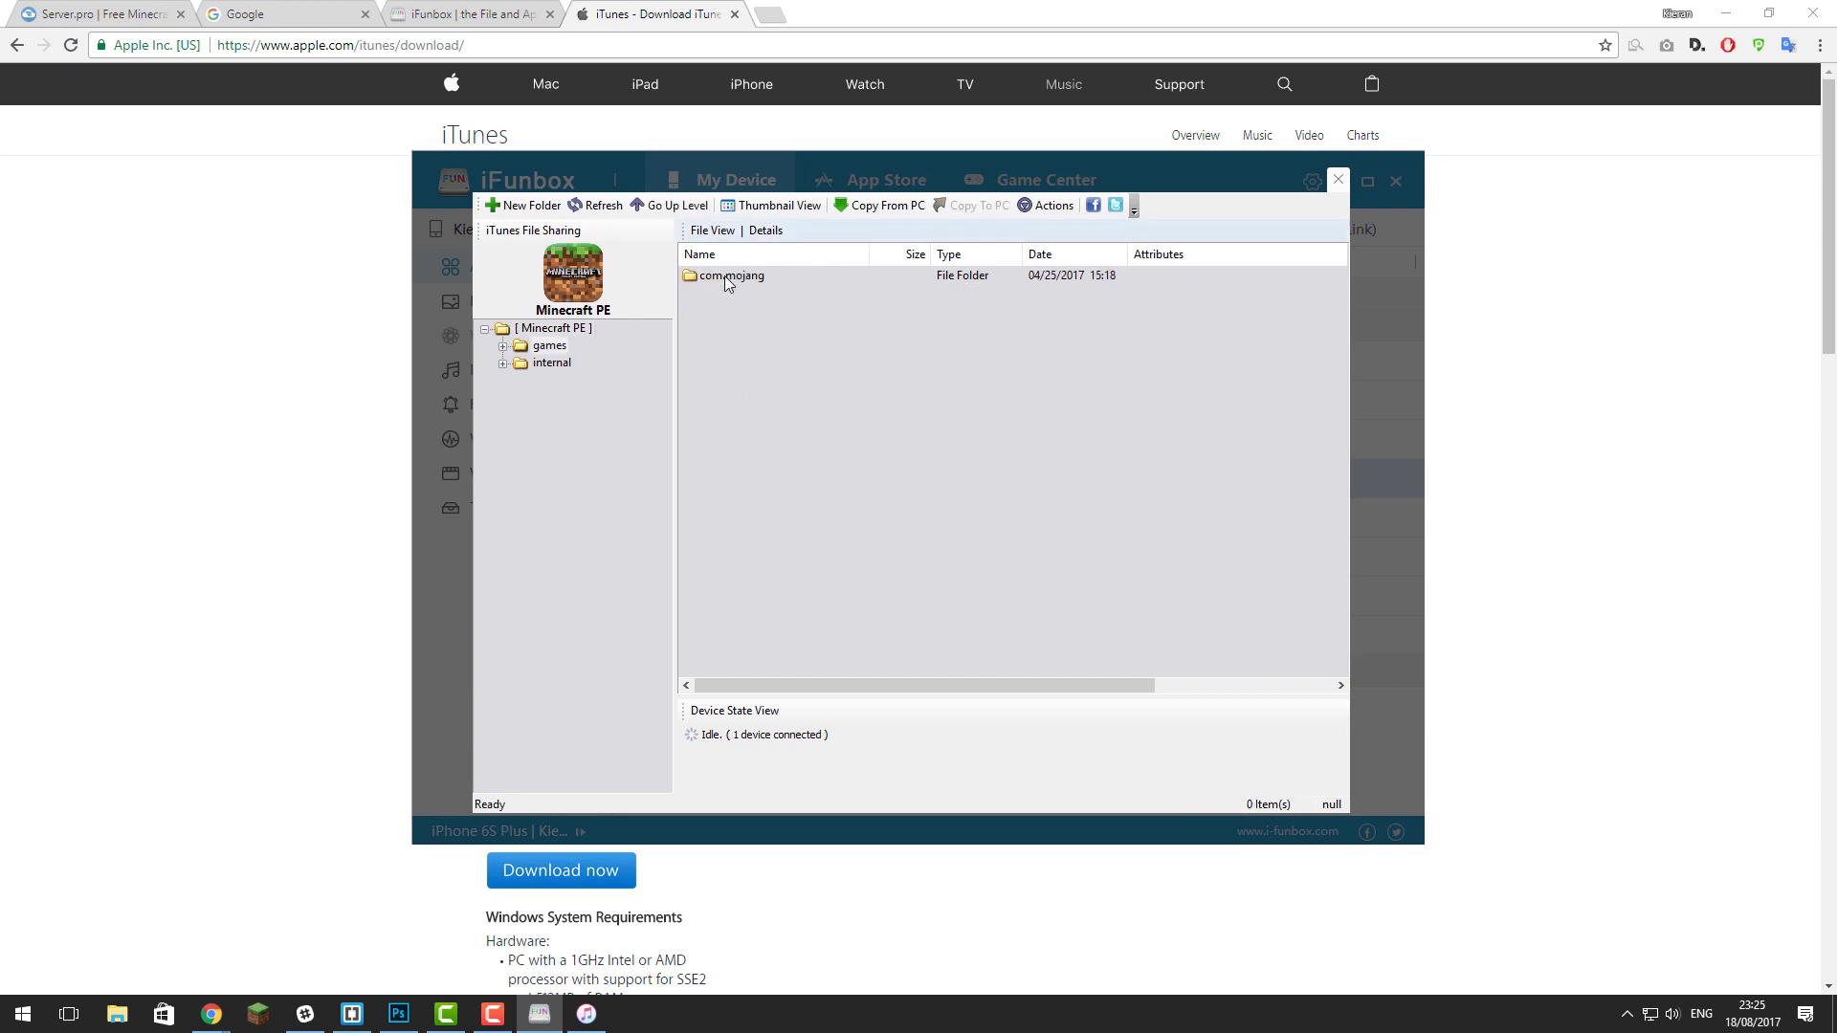
{"action": "double_click", "coordinate": [737, 278]}
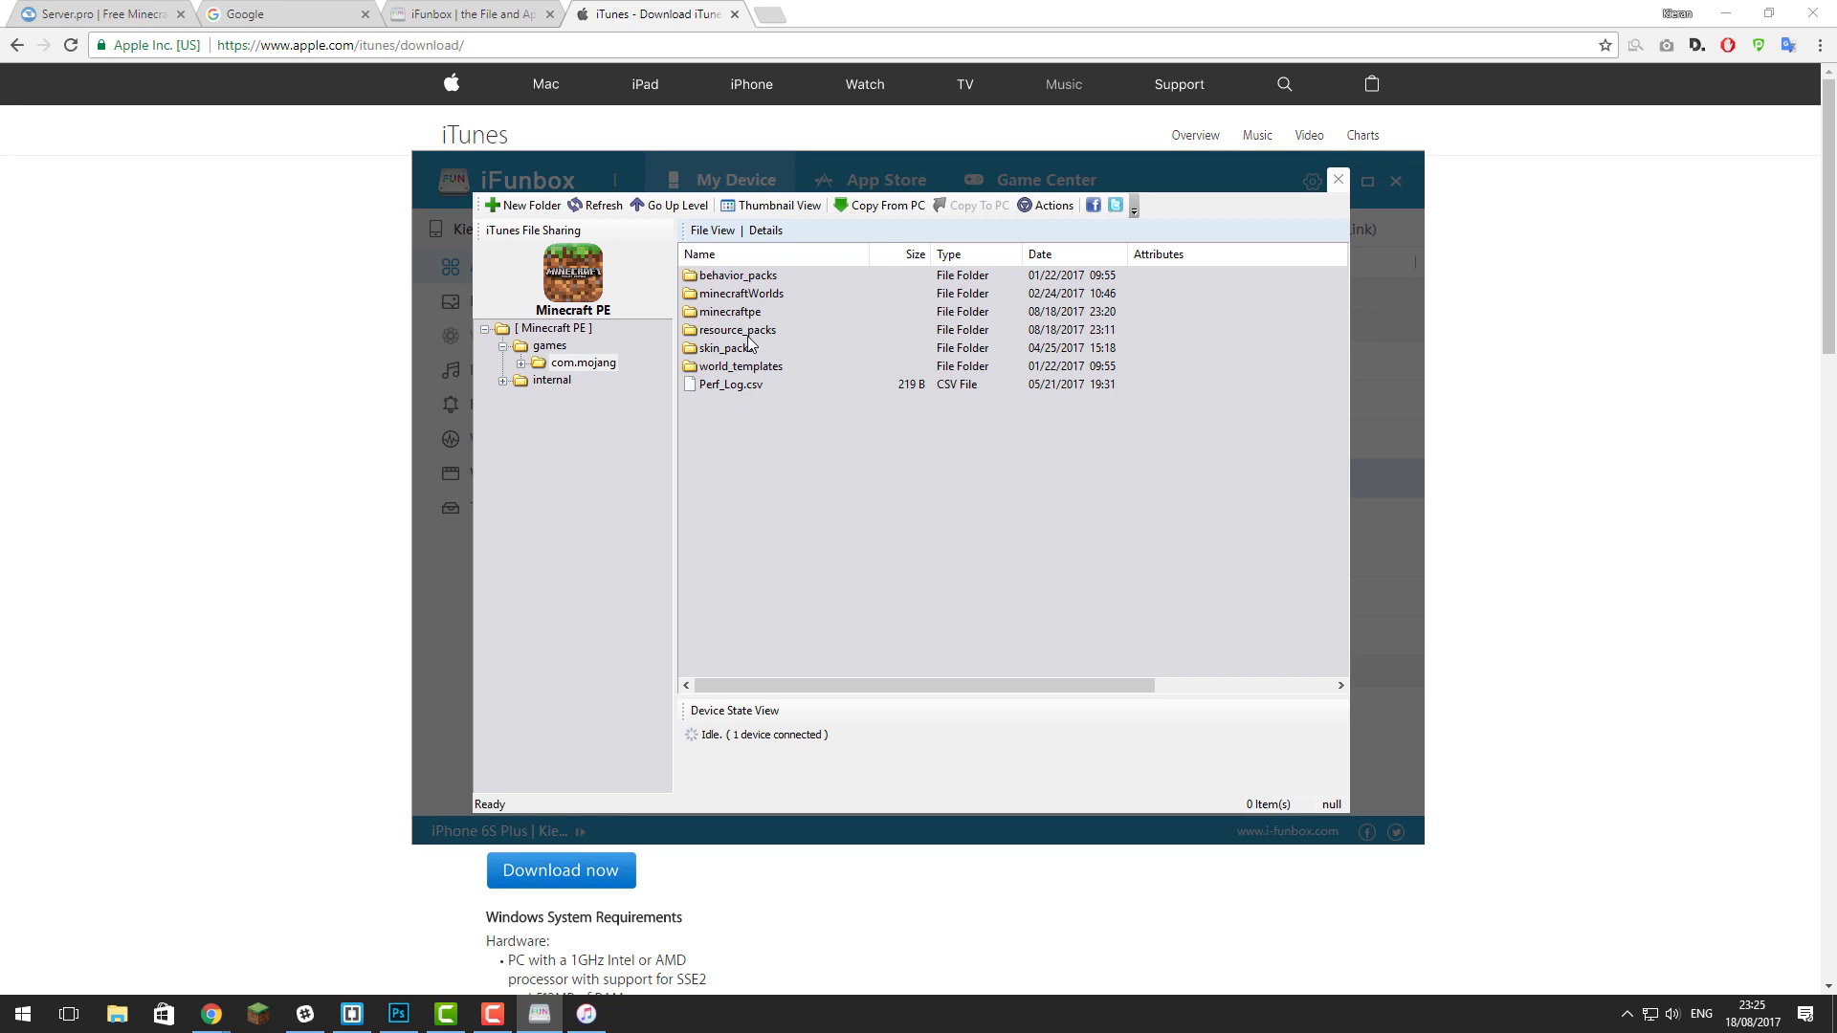
{"action": "double_click", "coordinate": [748, 344]}
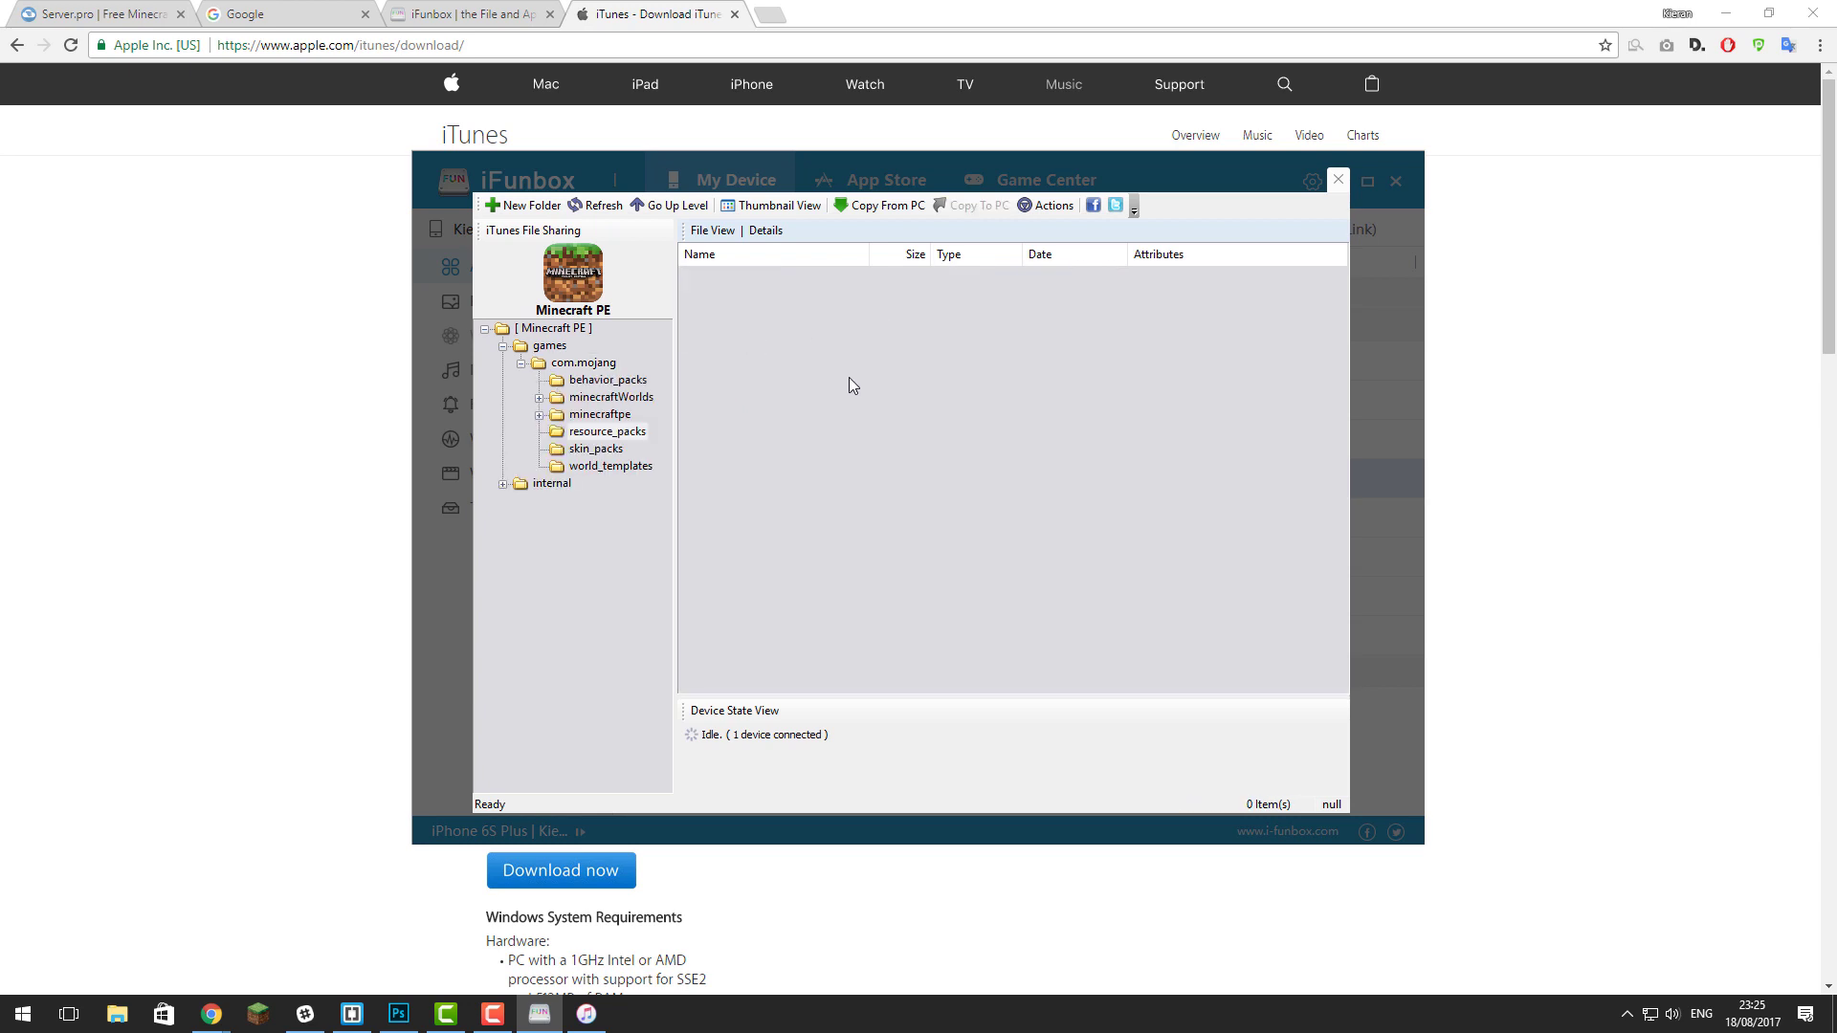
Search Google for resource packs, open MCPE DL's texture packs and the Faithful [32×32] [64×64] article
{"action": "left_click", "coordinate": [244, 377]}
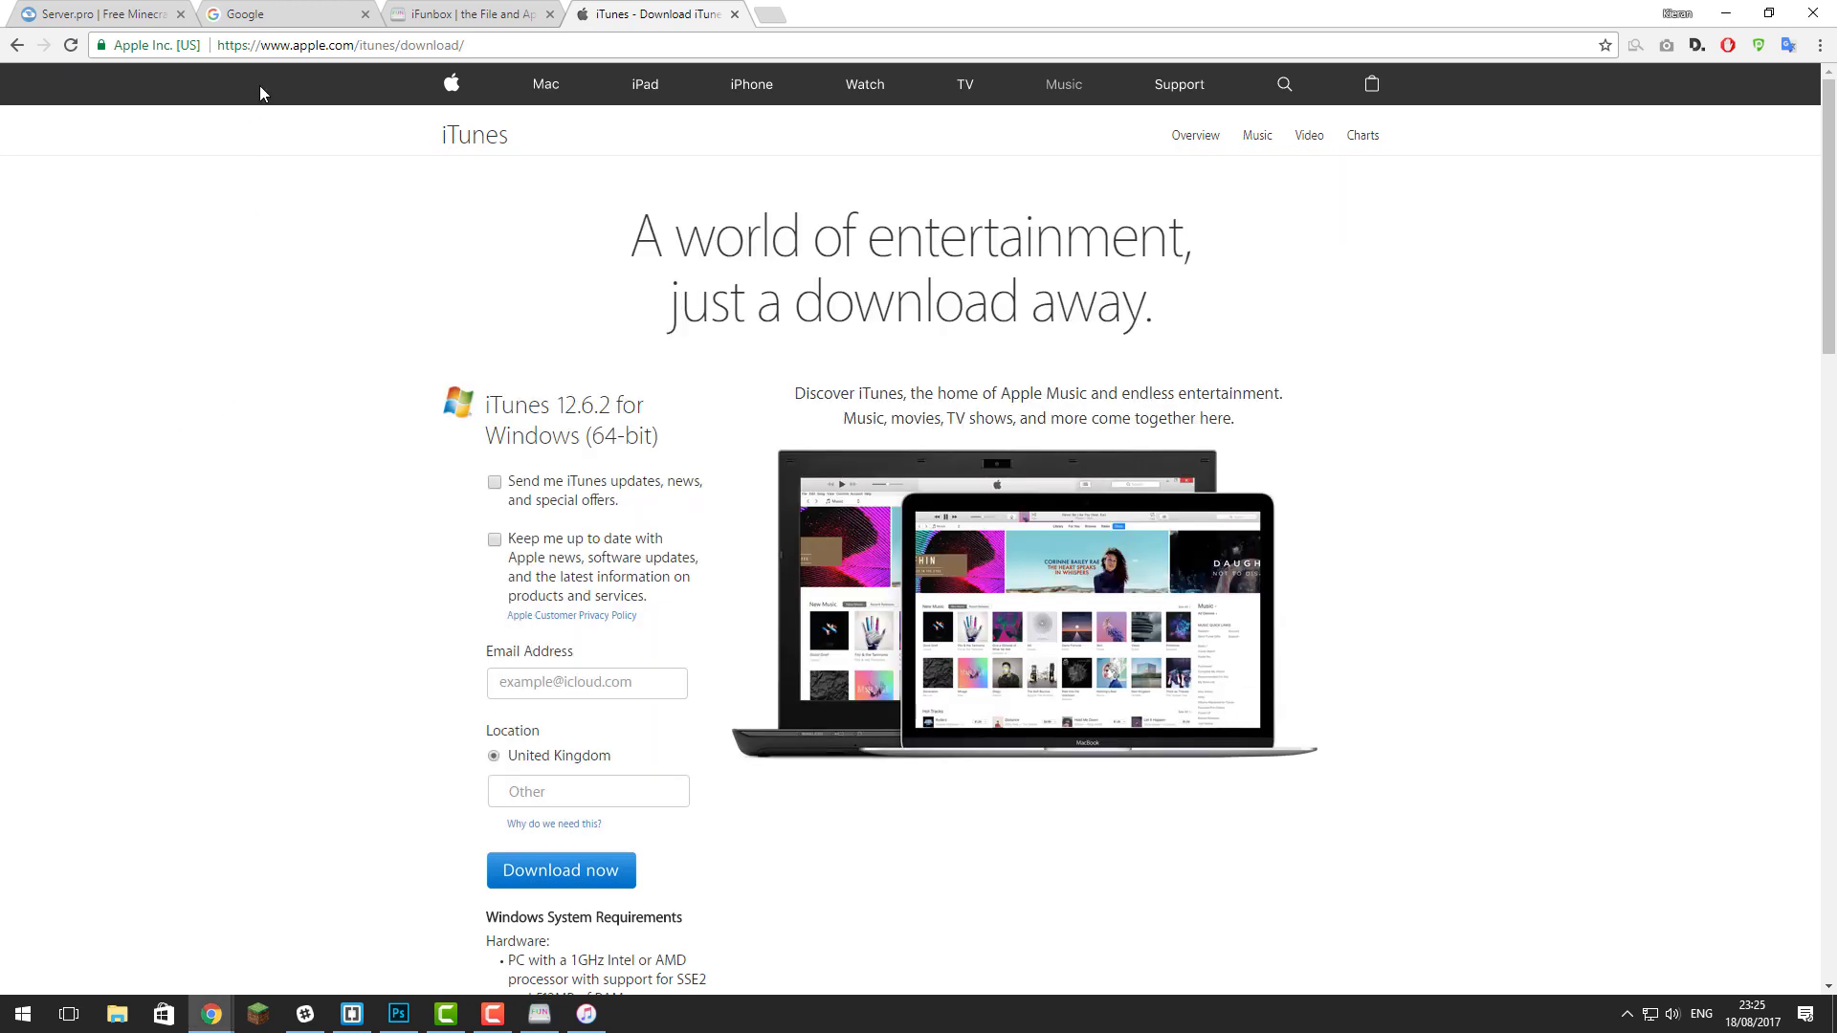
{"action": "left_click", "coordinate": [280, 17]}
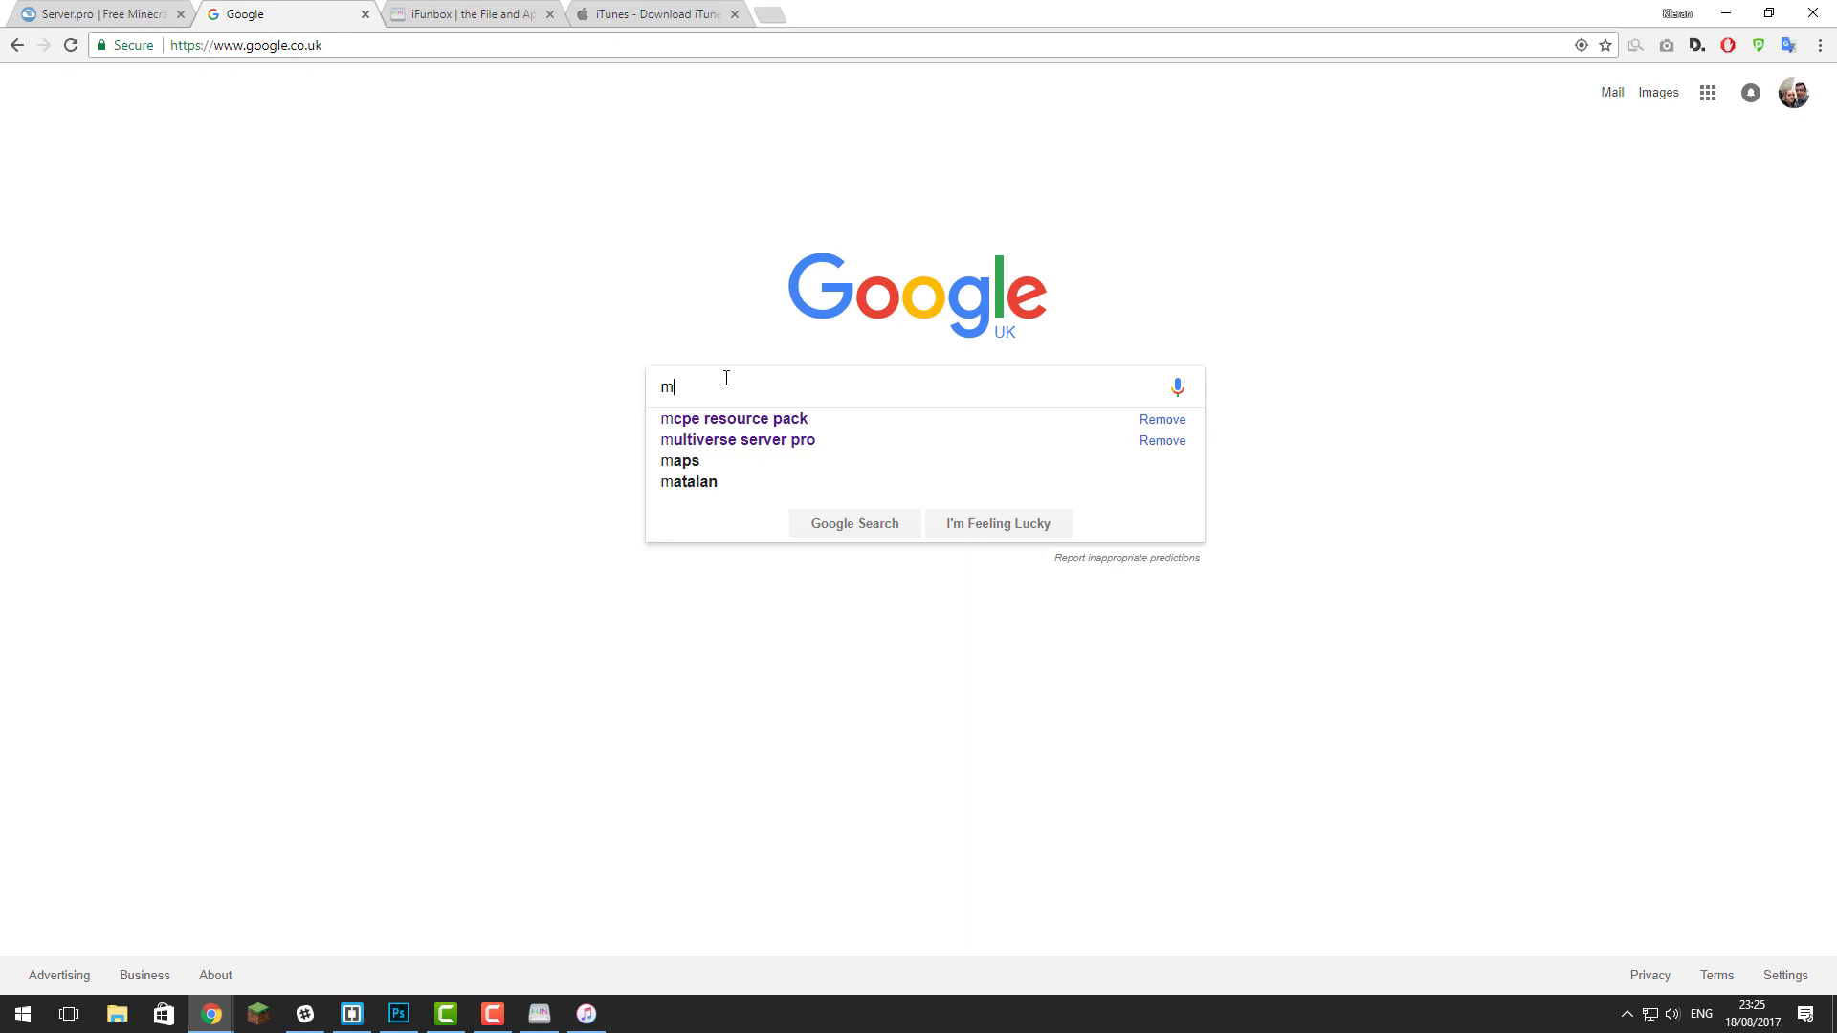
{"action": "type", "text": "cpe resource packs"}
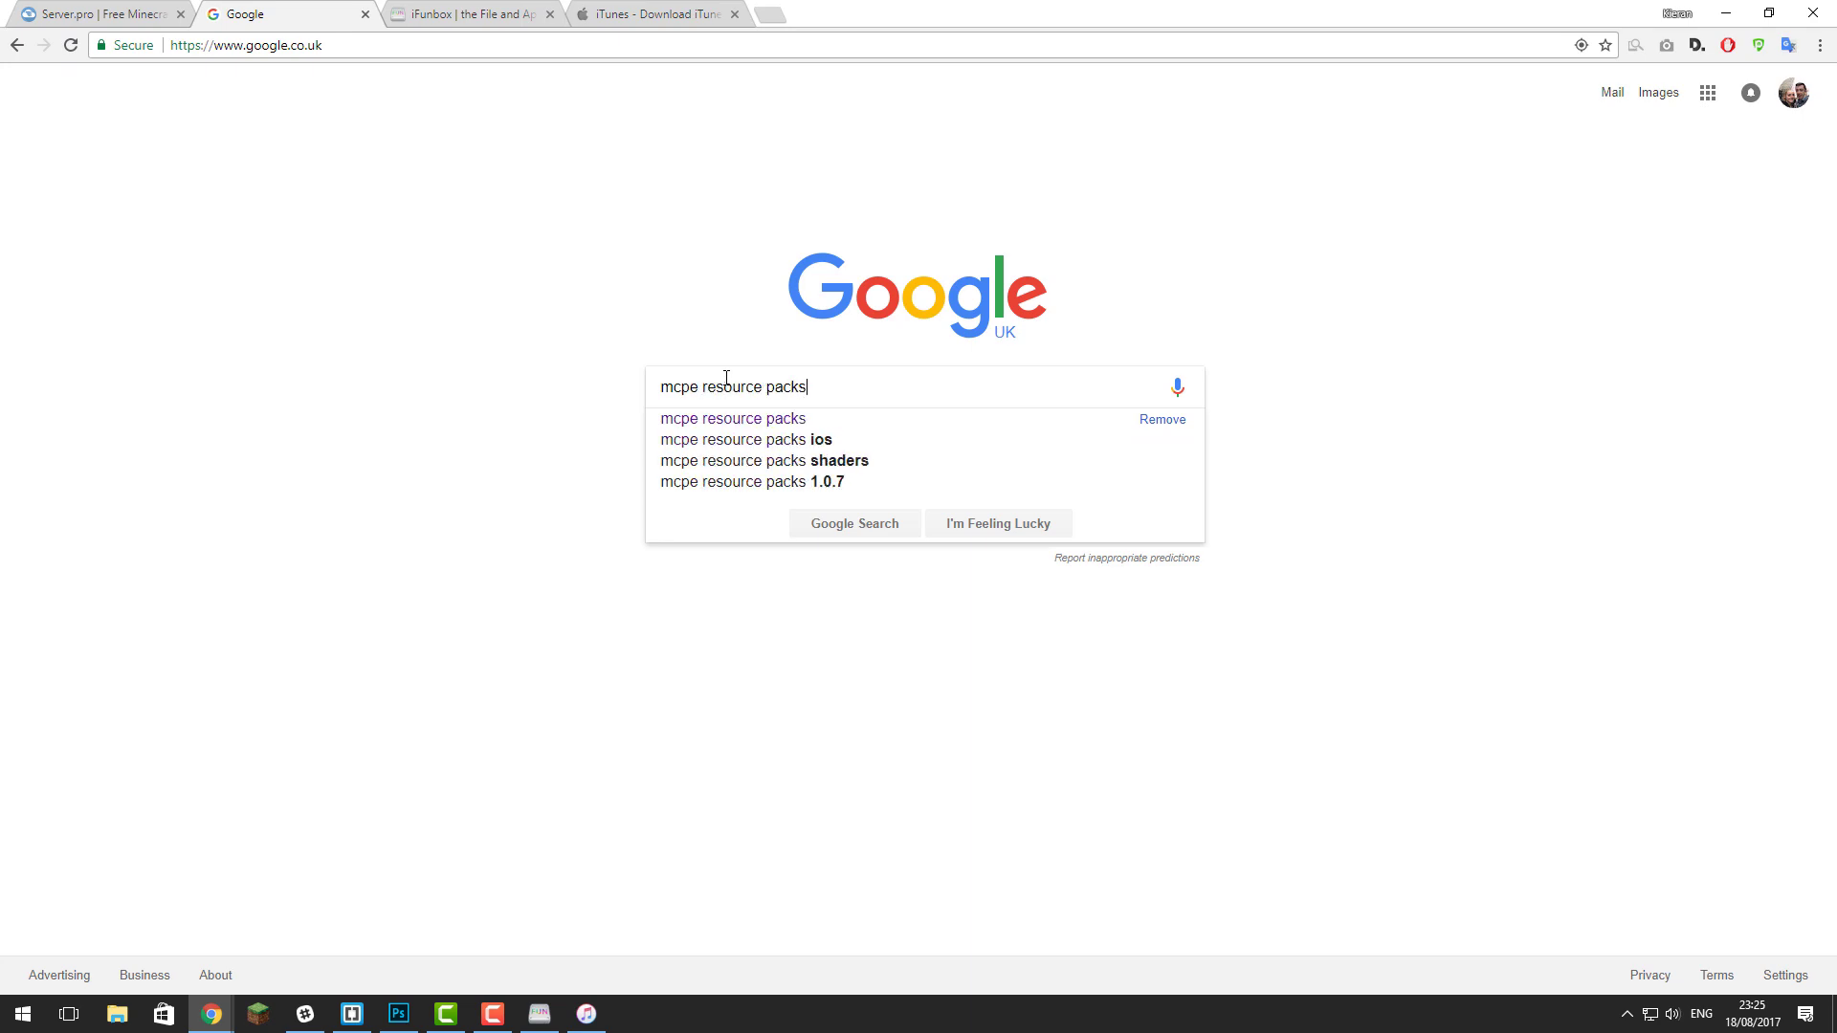
{"action": "key", "text": "Return"}
{"action": "left_click", "coordinate": [503, 247]}
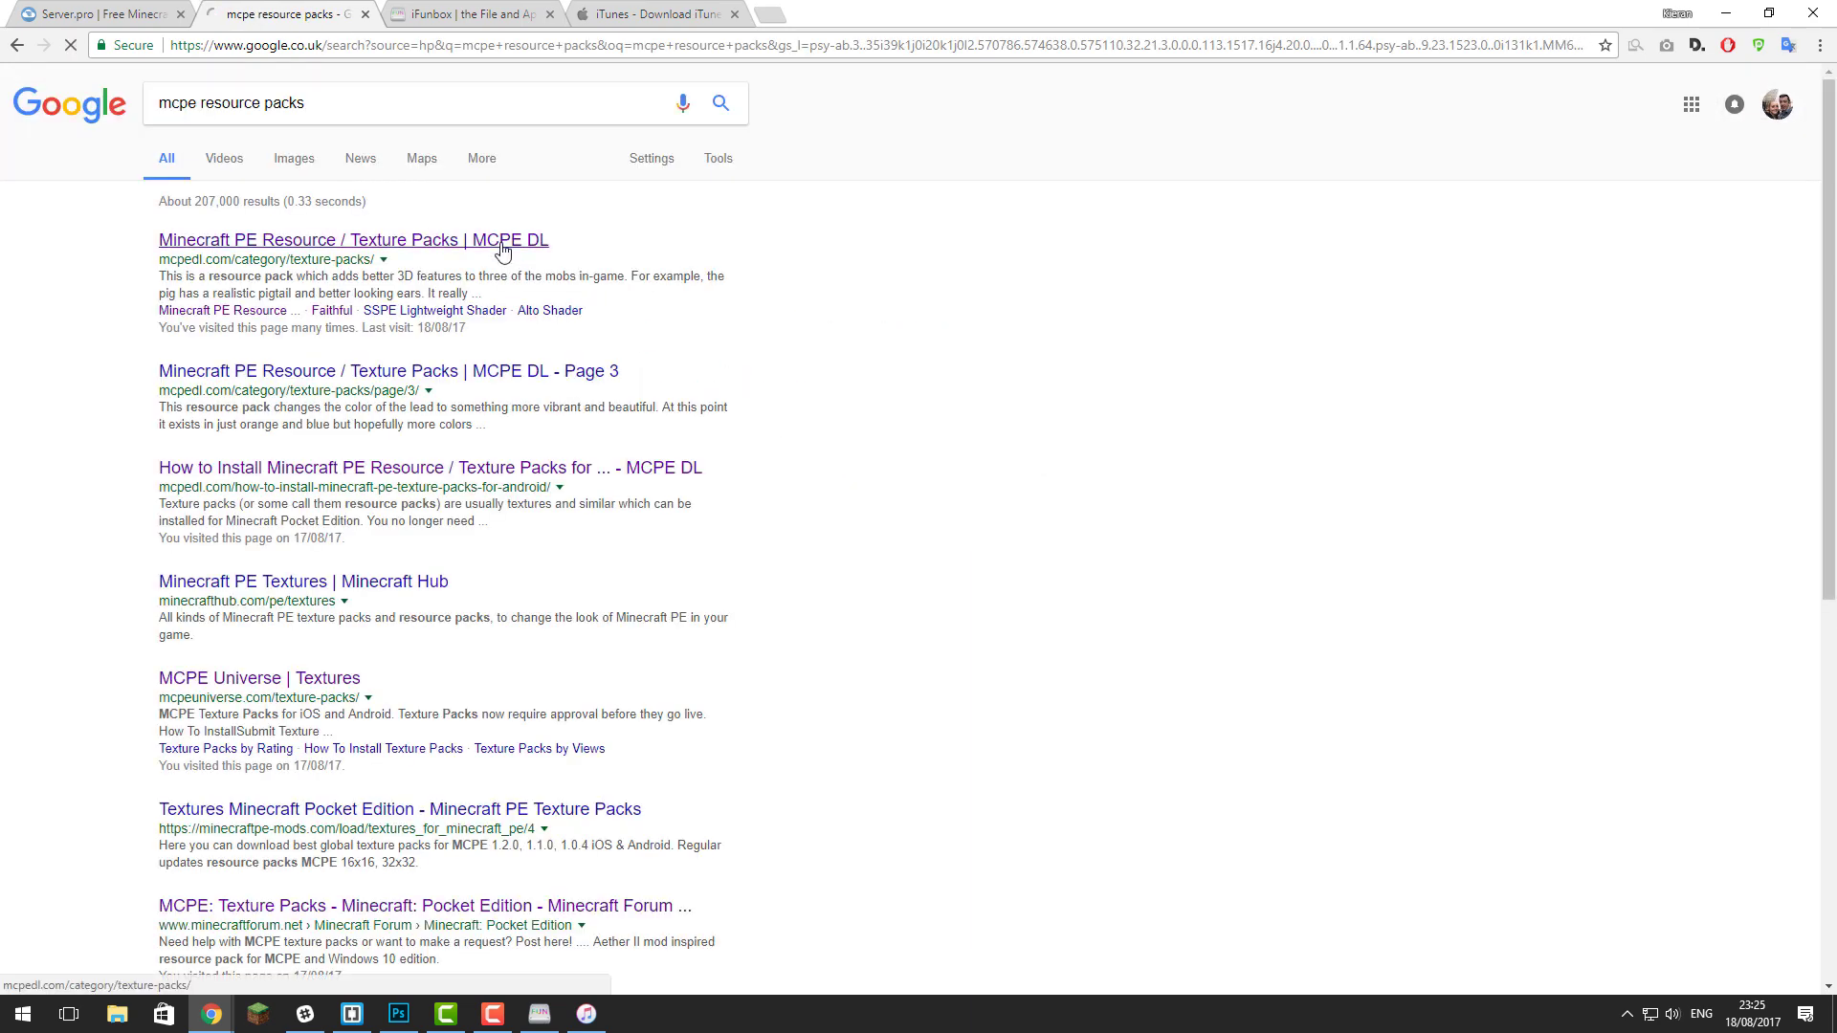
{"action": "scroll", "coordinate": [747, 481], "scroll_direction": "down", "scroll_amount": 4}
{"action": "scroll", "coordinate": [643, 499], "scroll_direction": "down", "scroll_amount": 5}
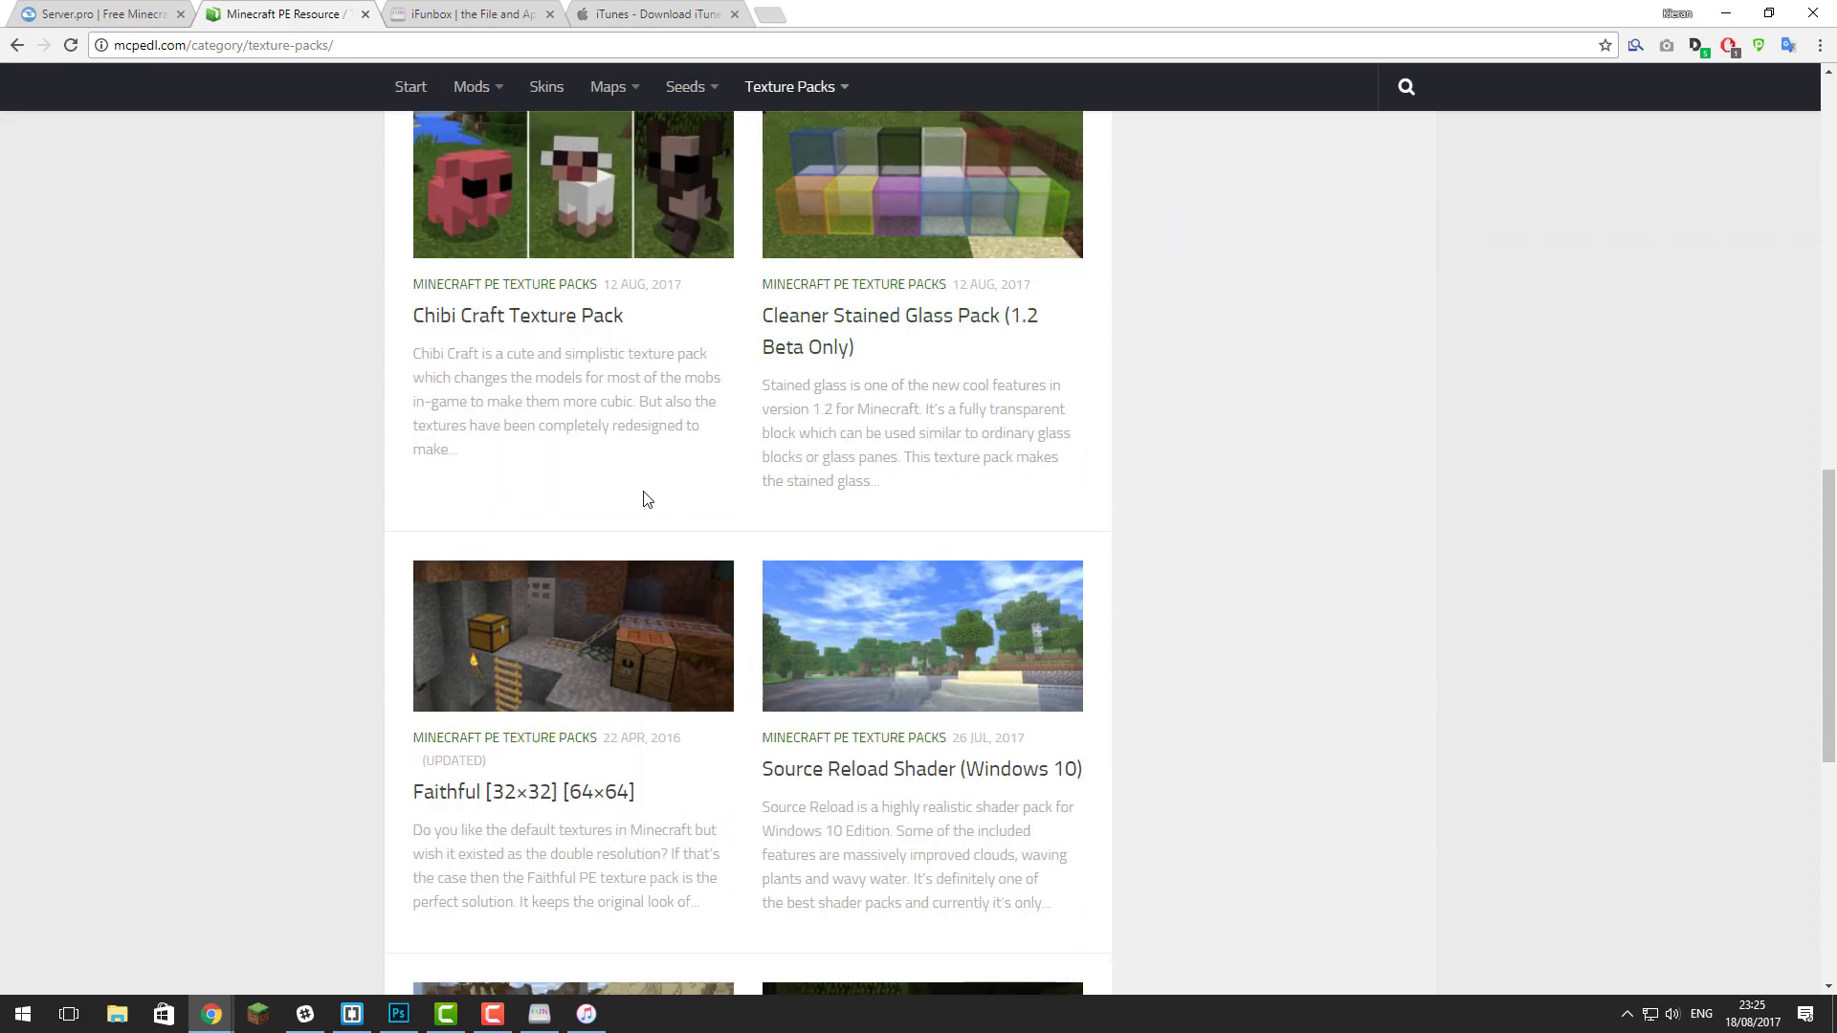
{"action": "scroll", "coordinate": [643, 501], "scroll_direction": "down", "scroll_amount": 2}
{"action": "left_click", "coordinate": [536, 604]}
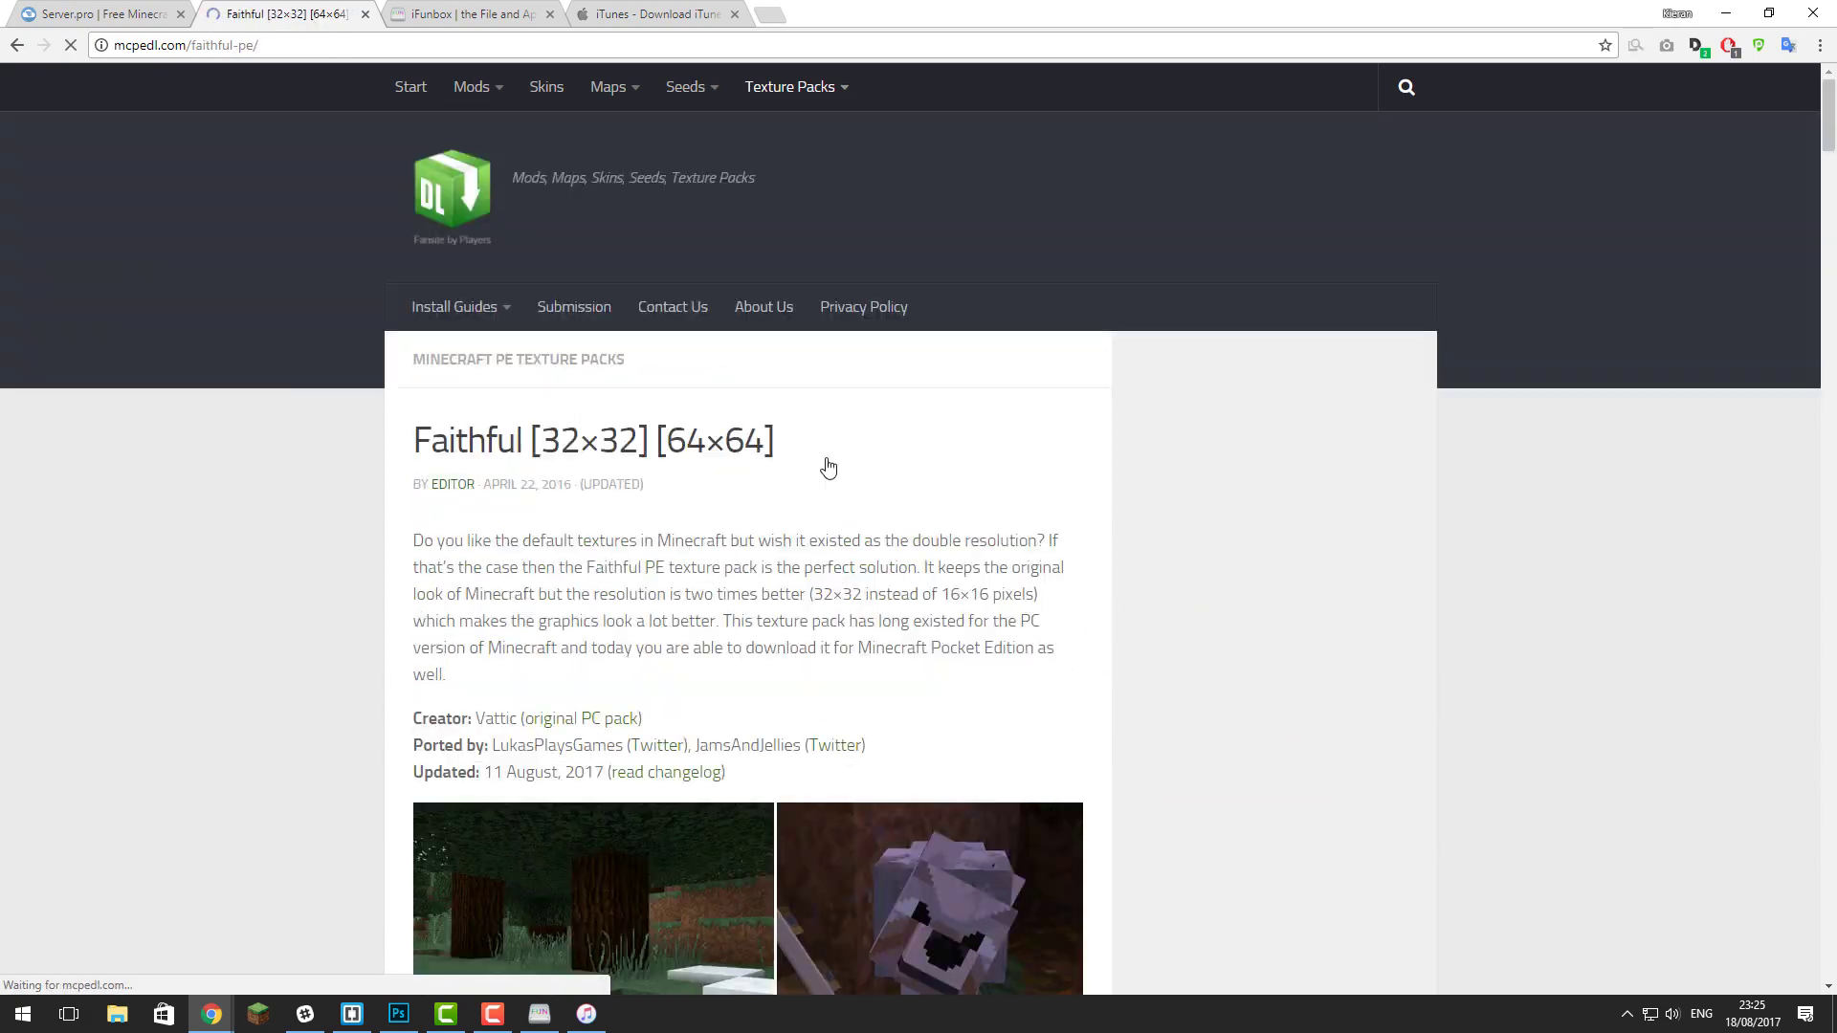
{"action": "scroll", "coordinate": [795, 471], "scroll_direction": "down", "scroll_amount": 4}
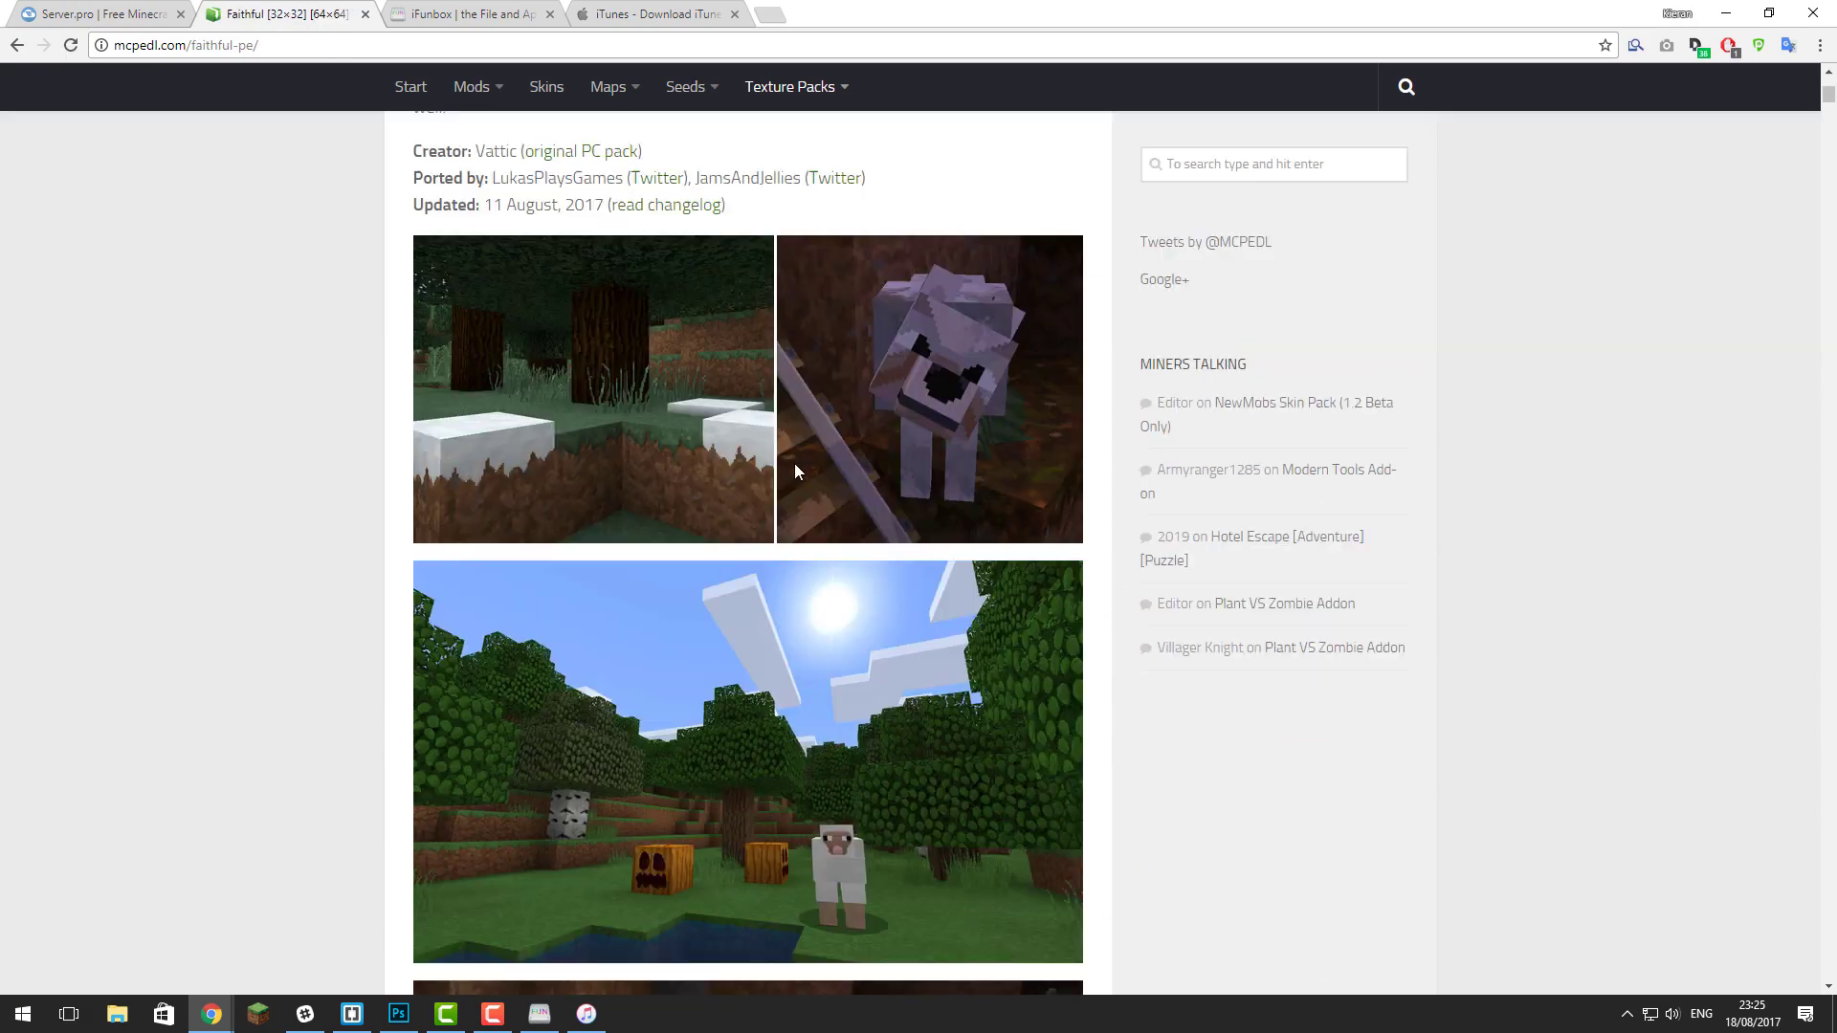
{"action": "scroll", "coordinate": [794, 471], "scroll_direction": "down", "scroll_amount": 3}
{"action": "scroll", "coordinate": [682, 416], "scroll_direction": "down", "scroll_amount": 6}
{"action": "scroll", "coordinate": [774, 344], "scroll_direction": "down", "scroll_amount": 6}
{"action": "scroll", "coordinate": [774, 345], "scroll_direction": "down", "scroll_amount": 6}
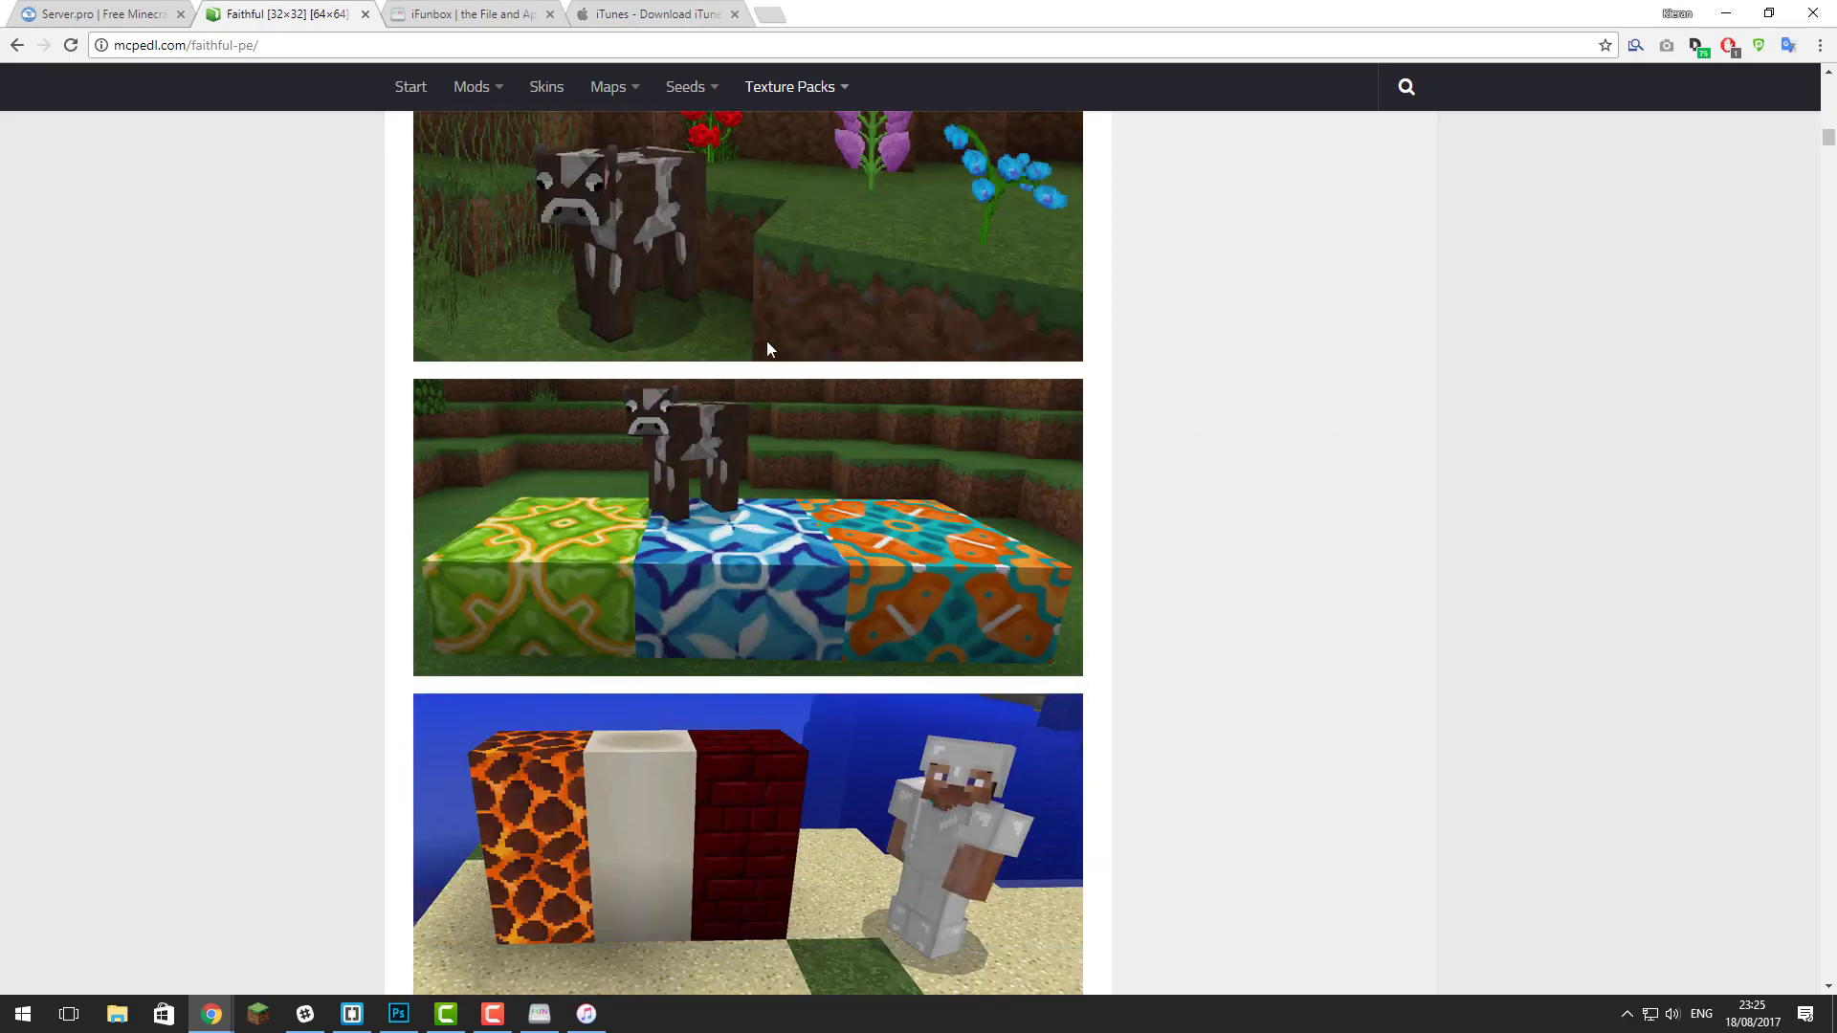
{"action": "scroll", "coordinate": [767, 345], "scroll_direction": "down", "scroll_amount": 5}
{"action": "scroll", "coordinate": [755, 345], "scroll_direction": "down", "scroll_amount": 4}
{"action": "scroll", "coordinate": [731, 323], "scroll_direction": "down", "scroll_amount": 4}
{"action": "scroll", "coordinate": [808, 354], "scroll_direction": "down", "scroll_amount": 4}
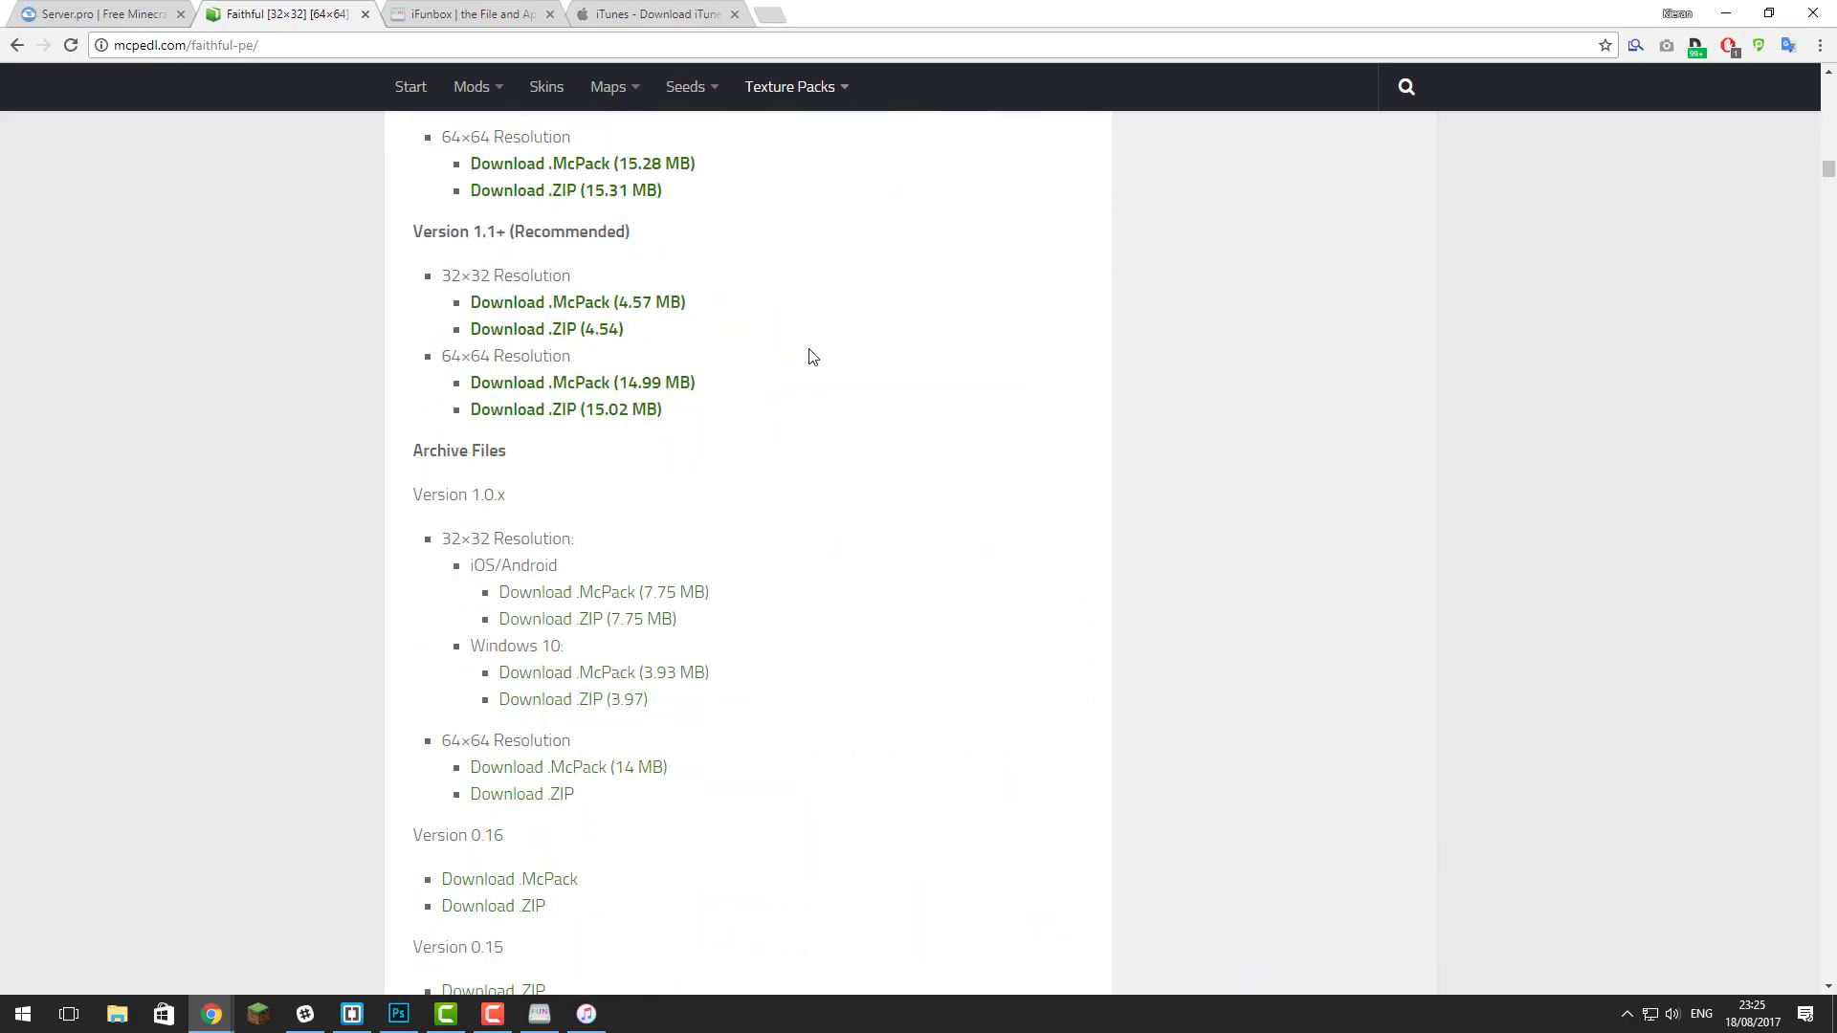
{"action": "scroll", "coordinate": [782, 380], "scroll_direction": "up", "scroll_amount": 2}
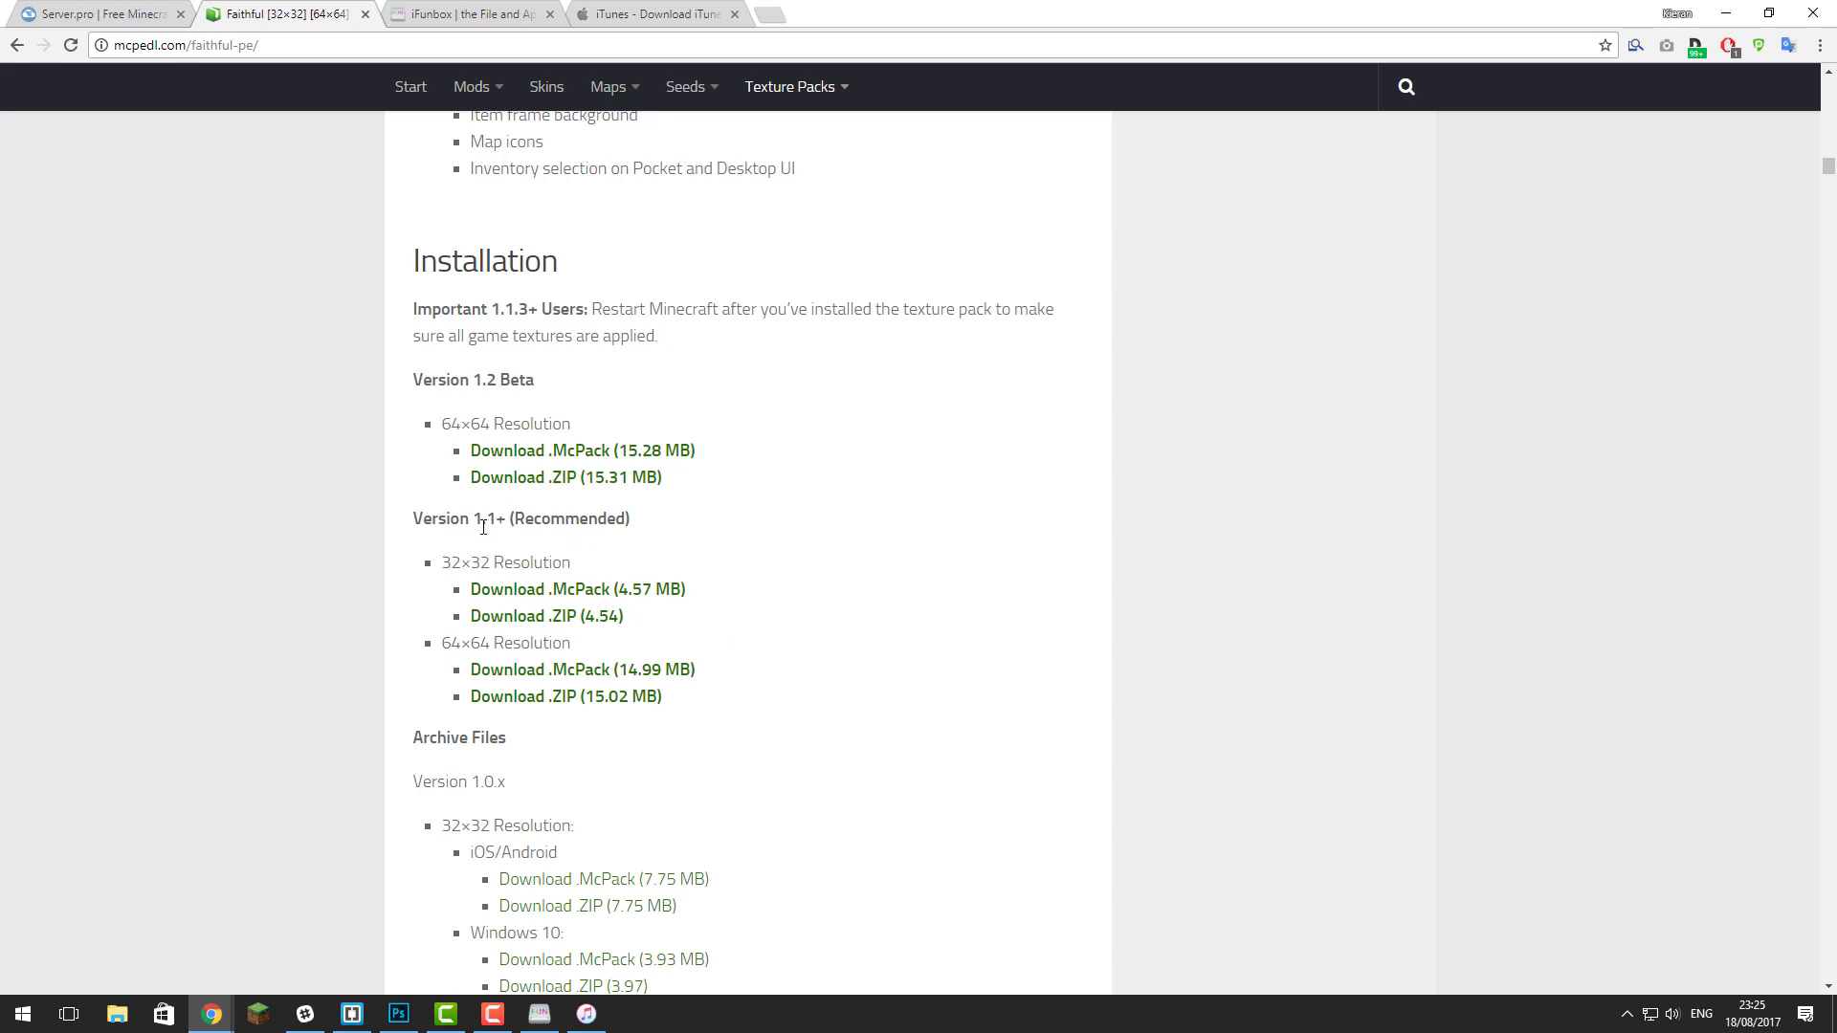
Download the 32×32 Version 1.1+ Faithful .mcpack (4.57 MB) from MediaFire
{"action": "left_click", "coordinate": [566, 601]}
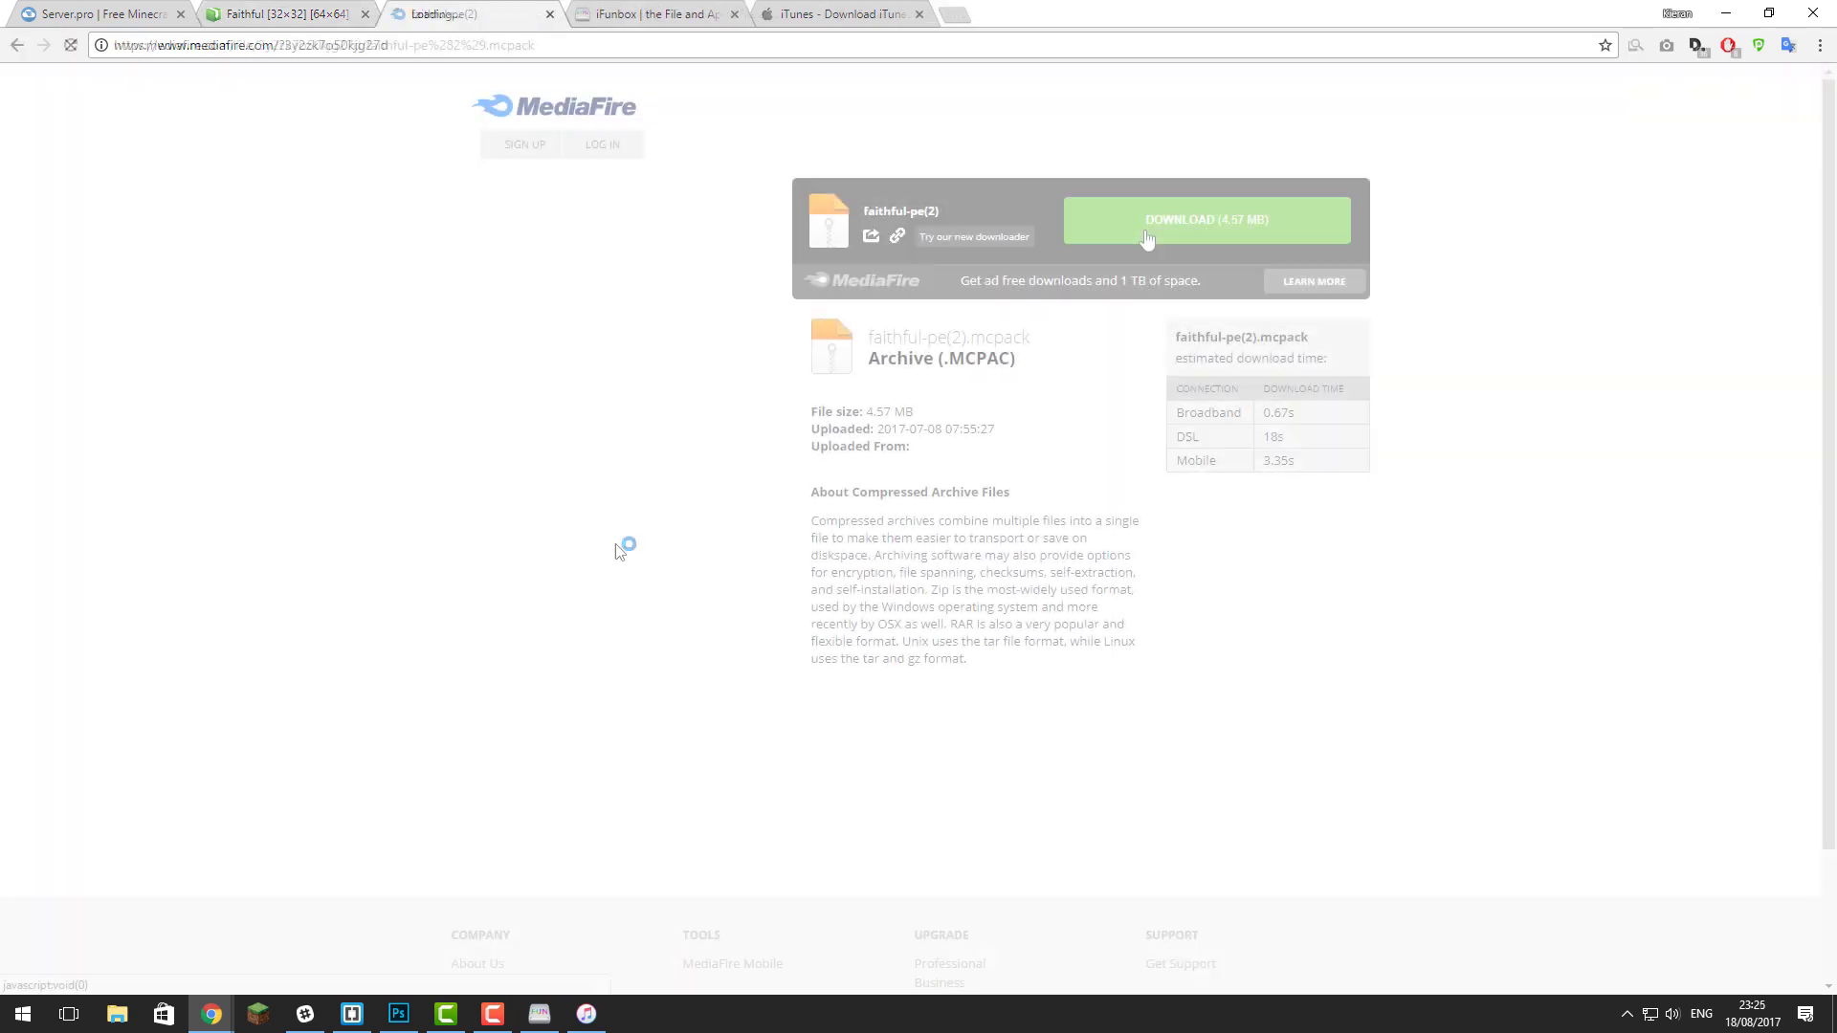
{"action": "left_click", "coordinate": [1144, 229]}
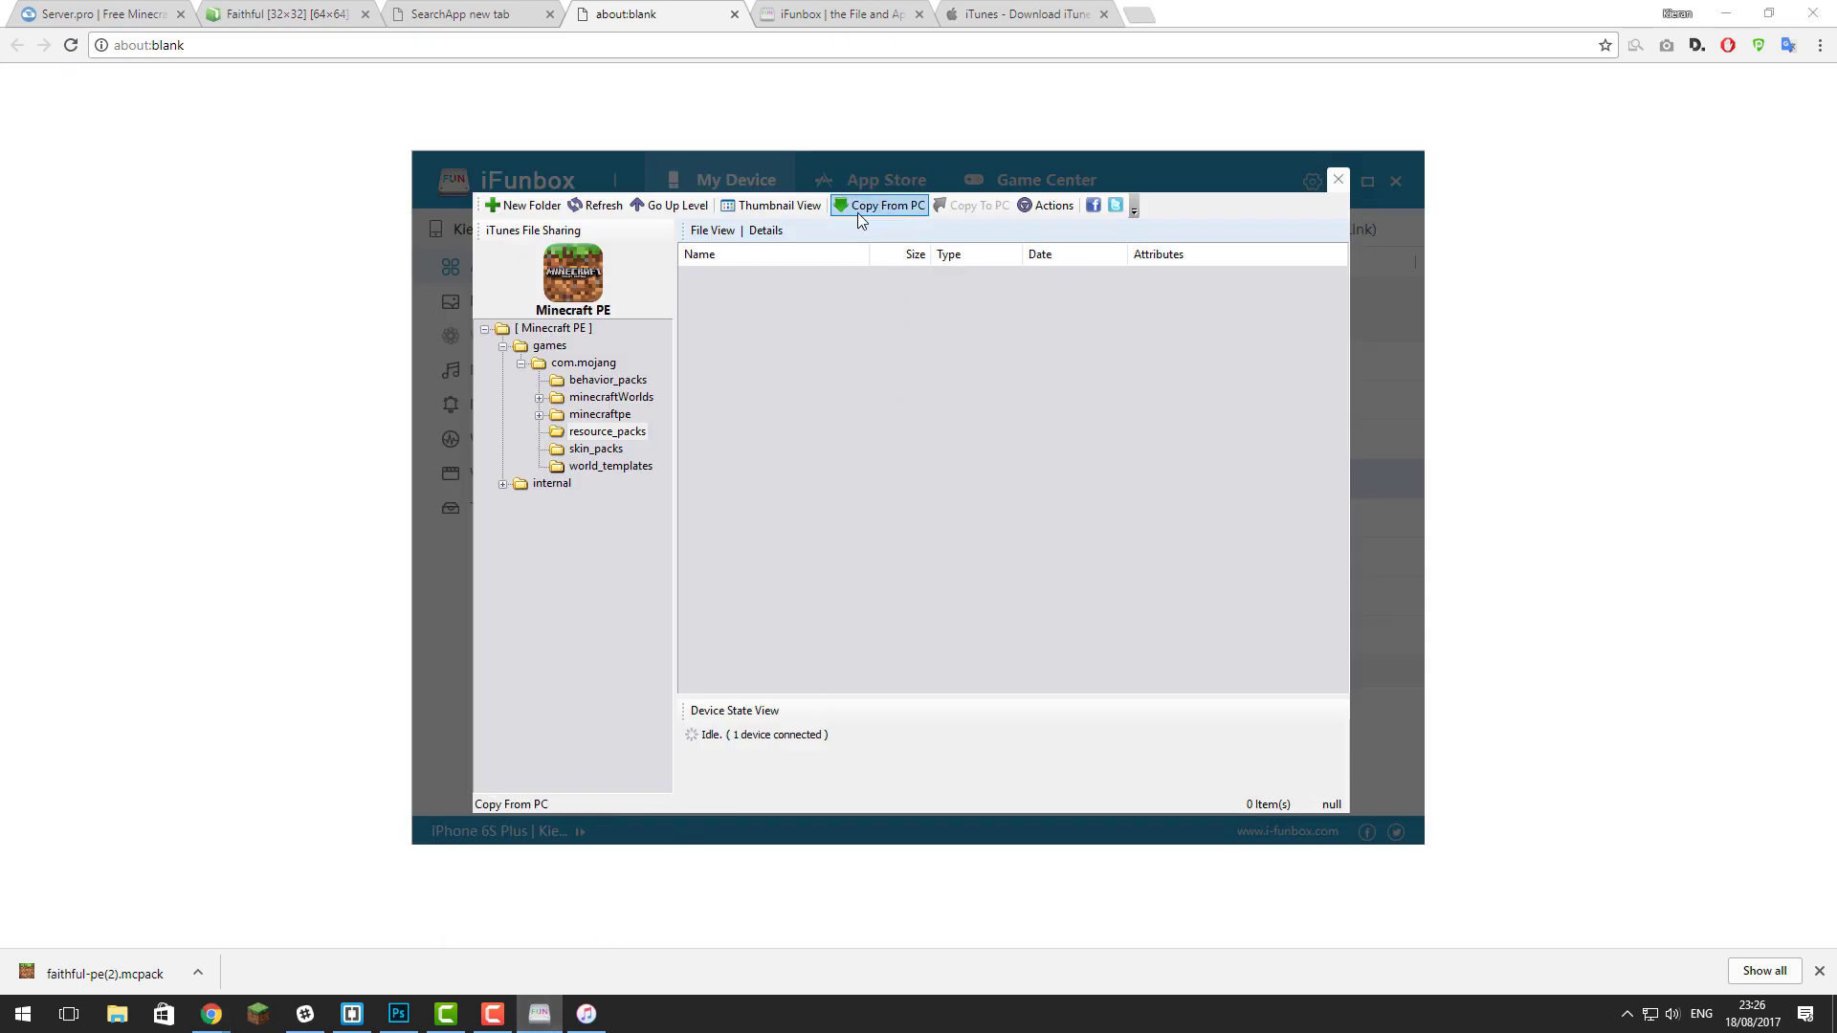
Use Copy From PC to copy faithful-pe(2).mcpack from Downloads onto the iPhone's Minecraft PE files
{"action": "left_click", "coordinate": [866, 209]}
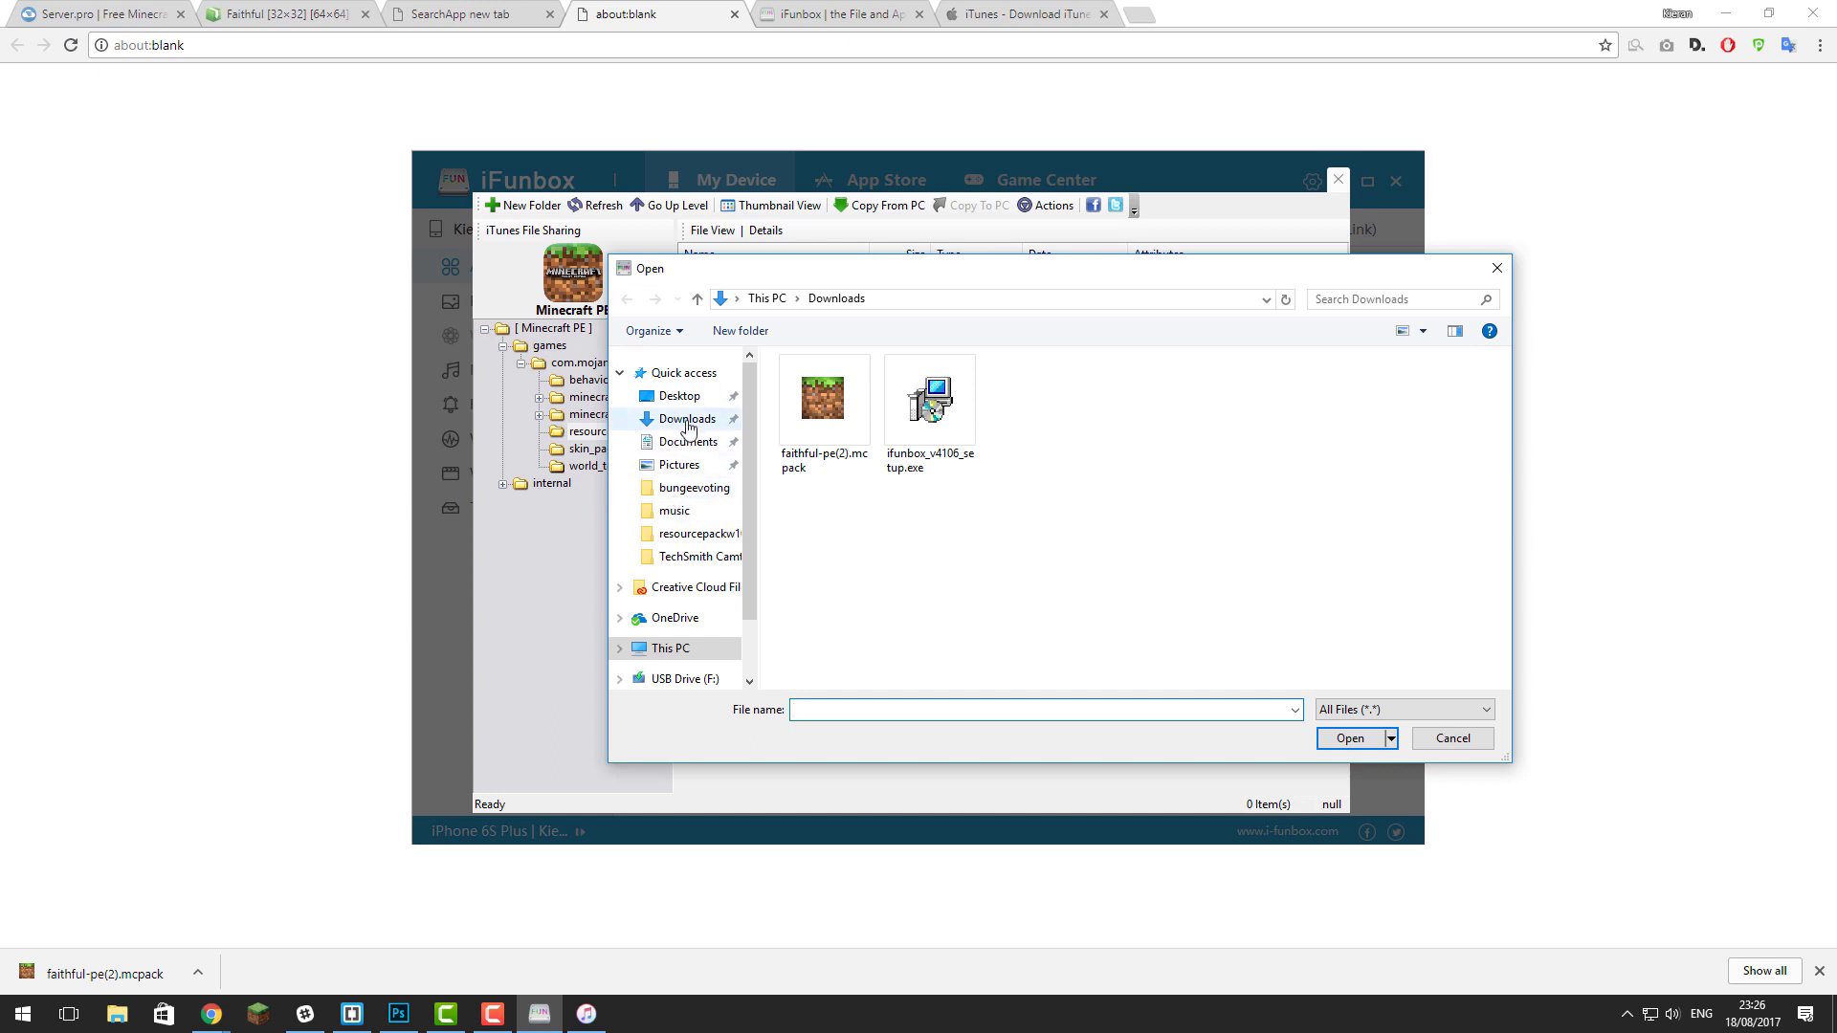
{"action": "left_click", "coordinate": [687, 420]}
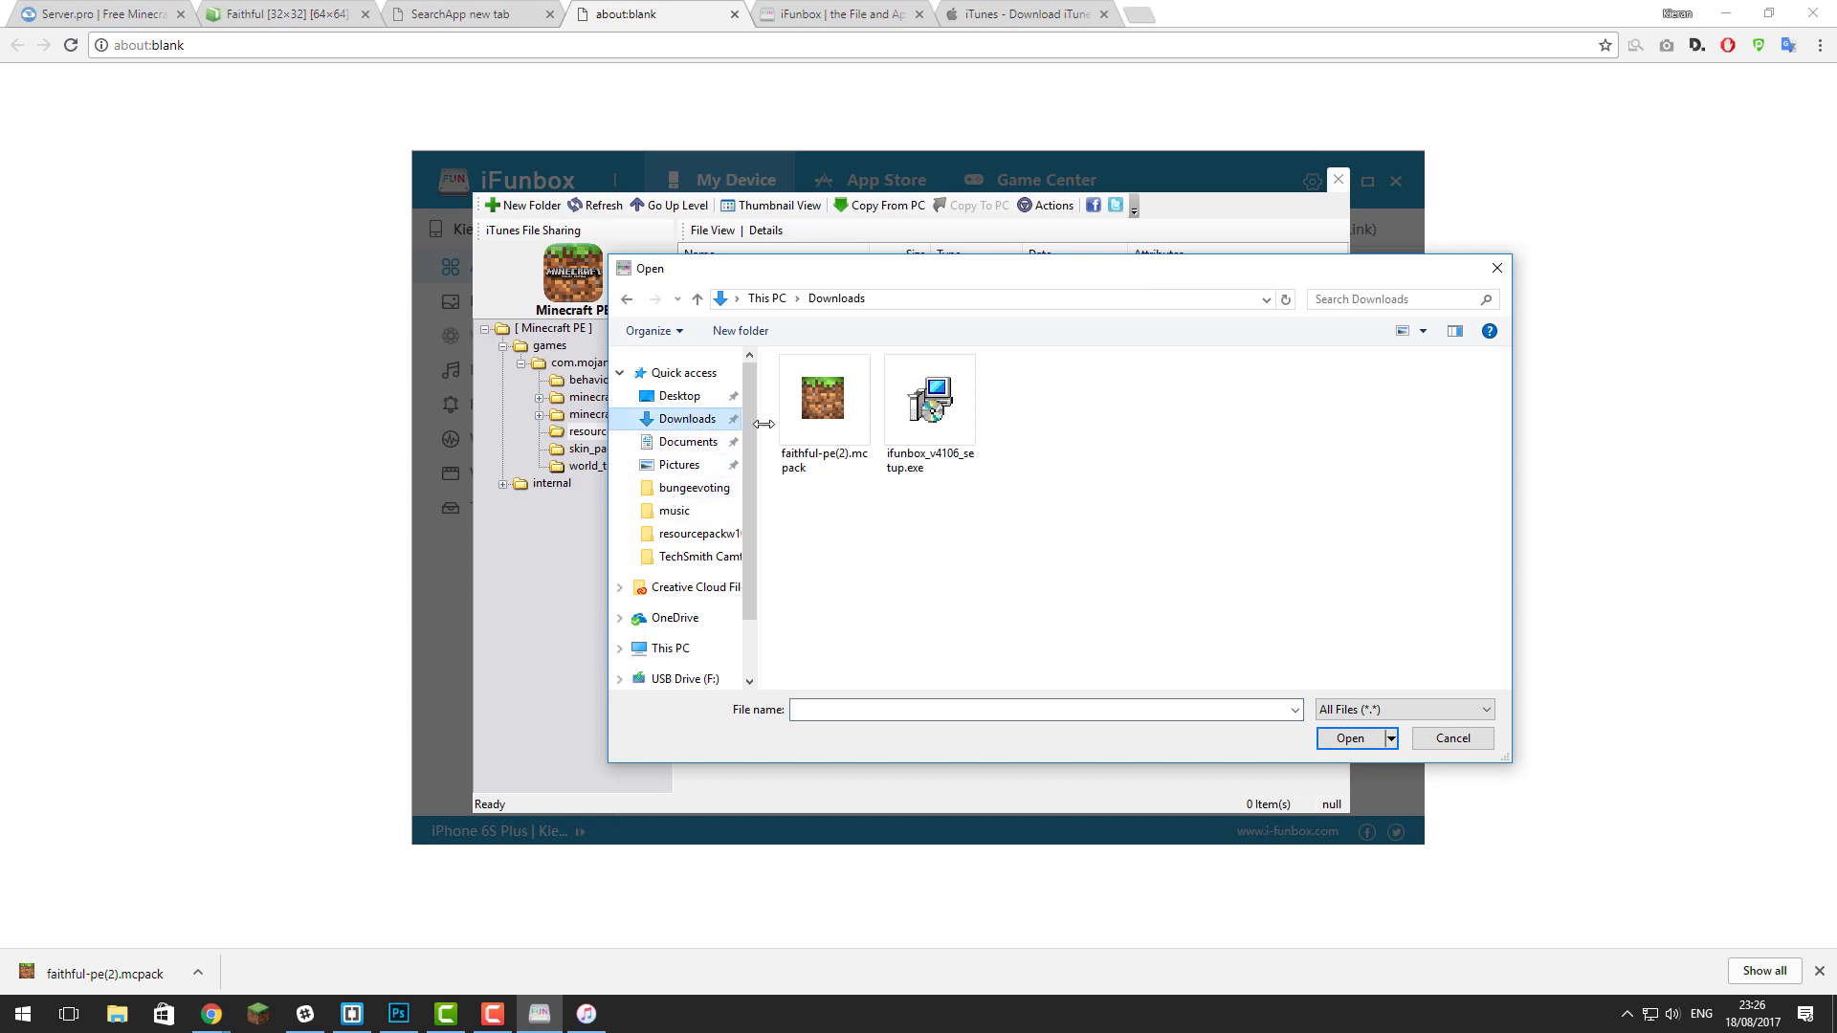
{"action": "left_click", "coordinate": [843, 466]}
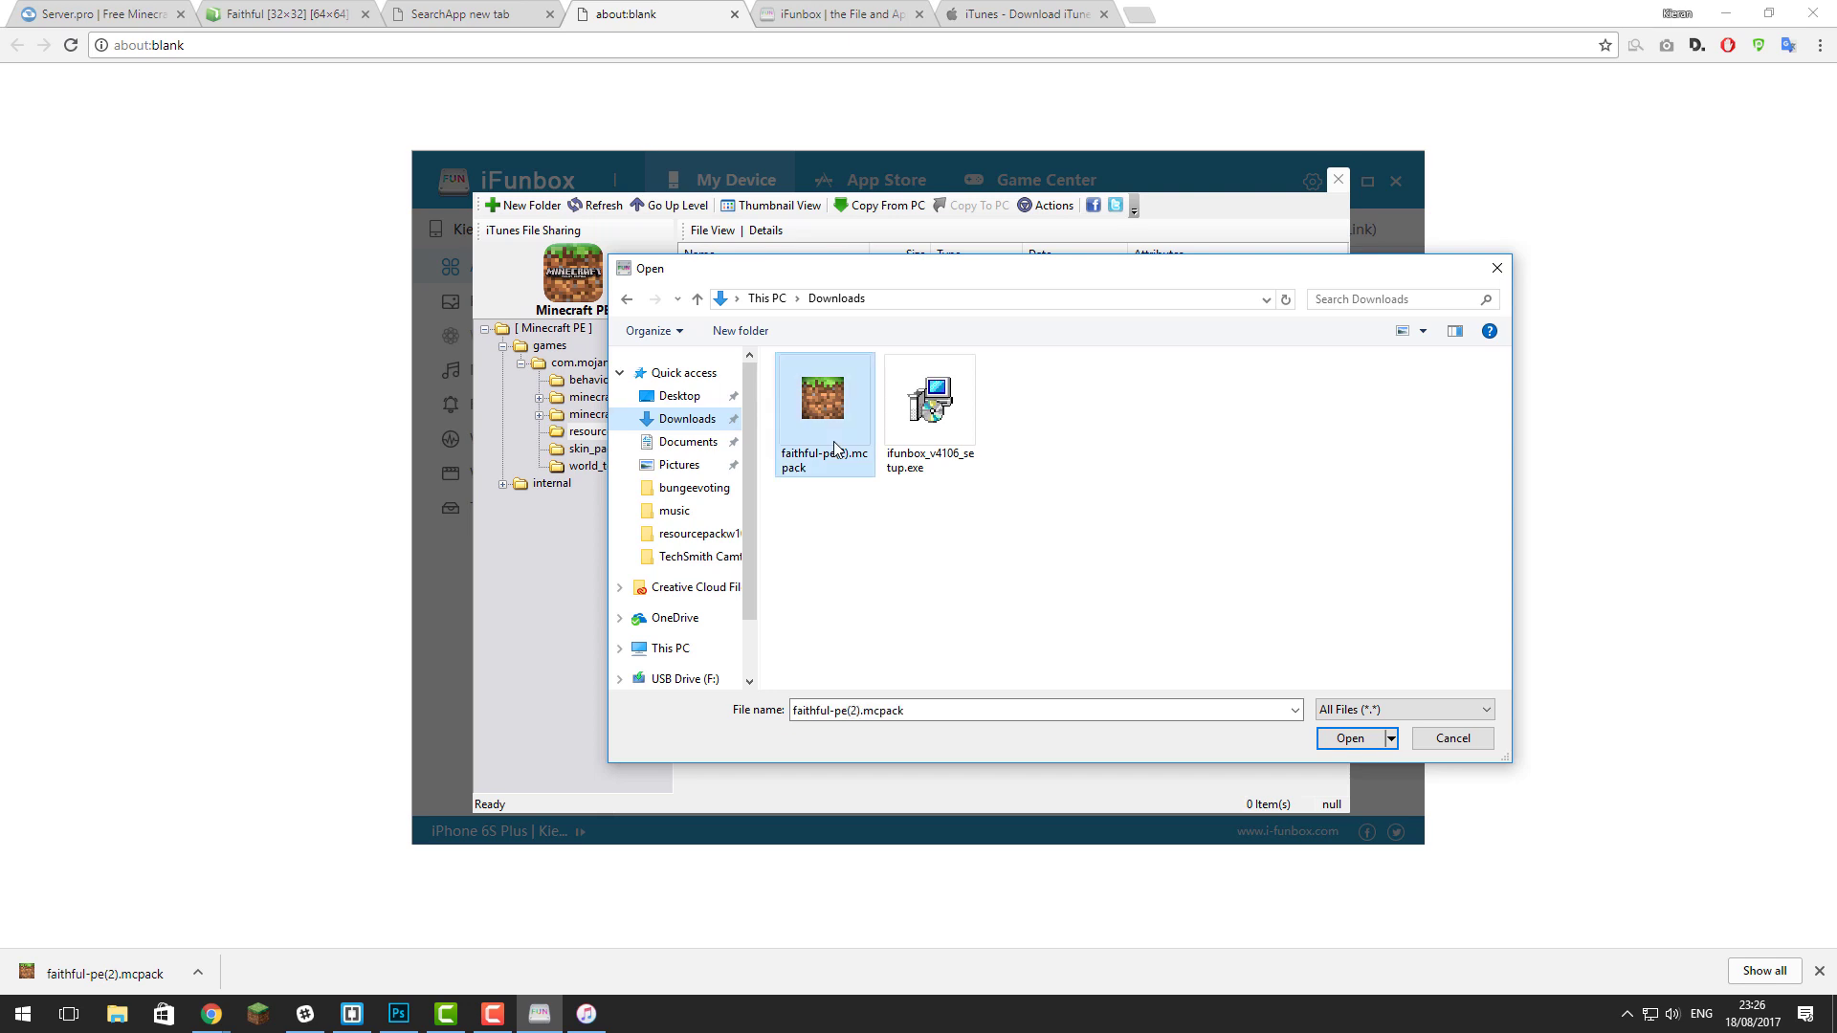
{"action": "left_click", "coordinate": [1347, 742]}
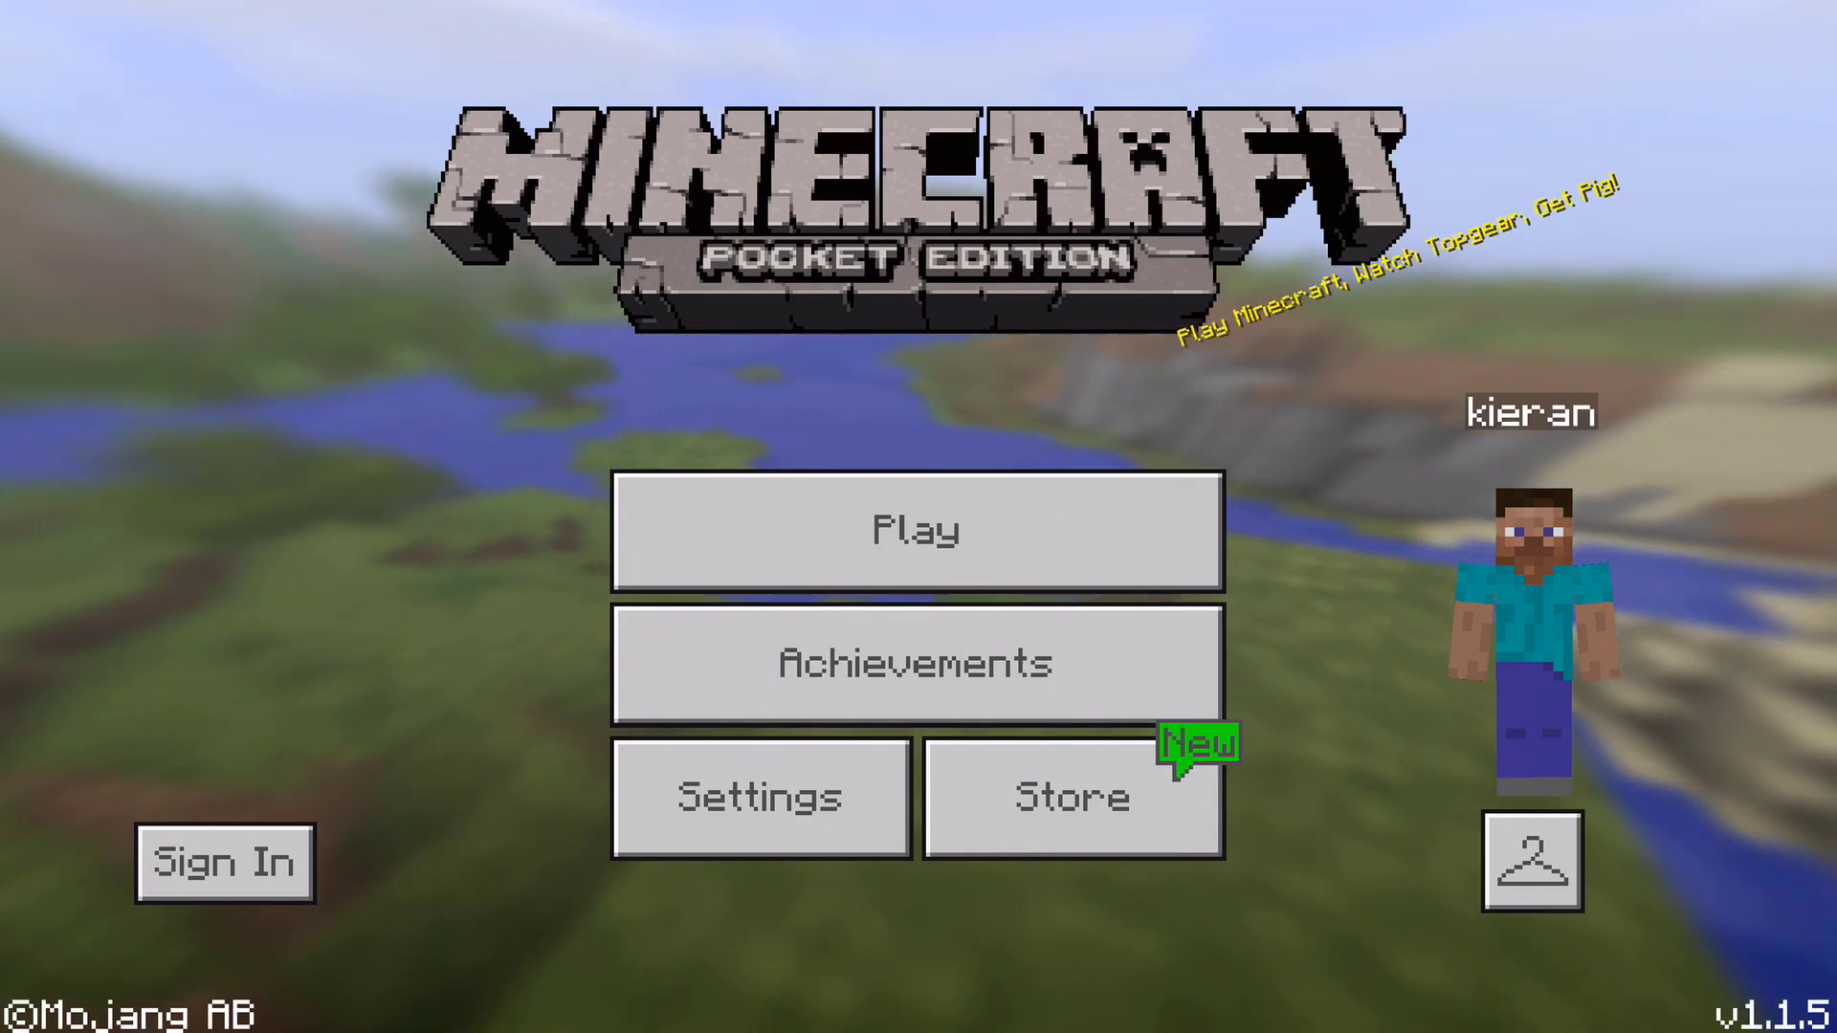
In Settings > Global Resources, activate the Faithful PE/Win10 1.1-rv1 pack and return to the main menu
{"action": "left_click", "coordinate": [761, 799]}
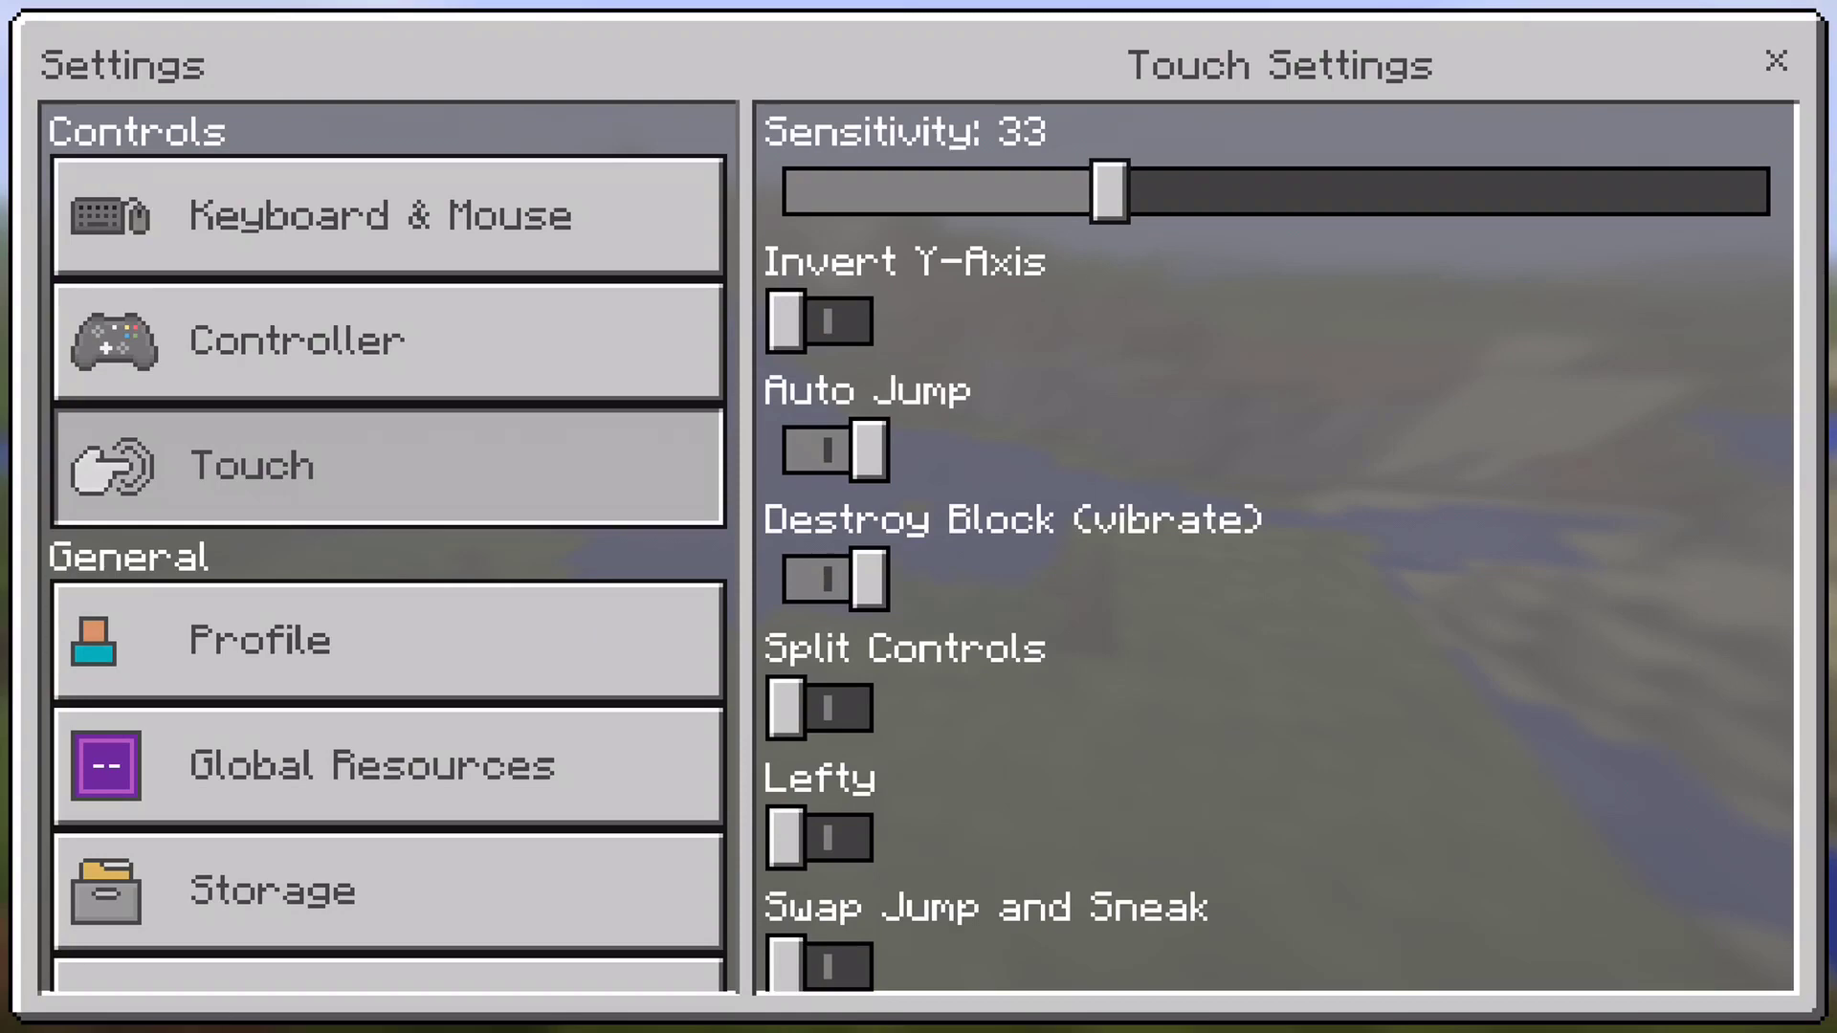
{"action": "left_click", "coordinate": [387, 764]}
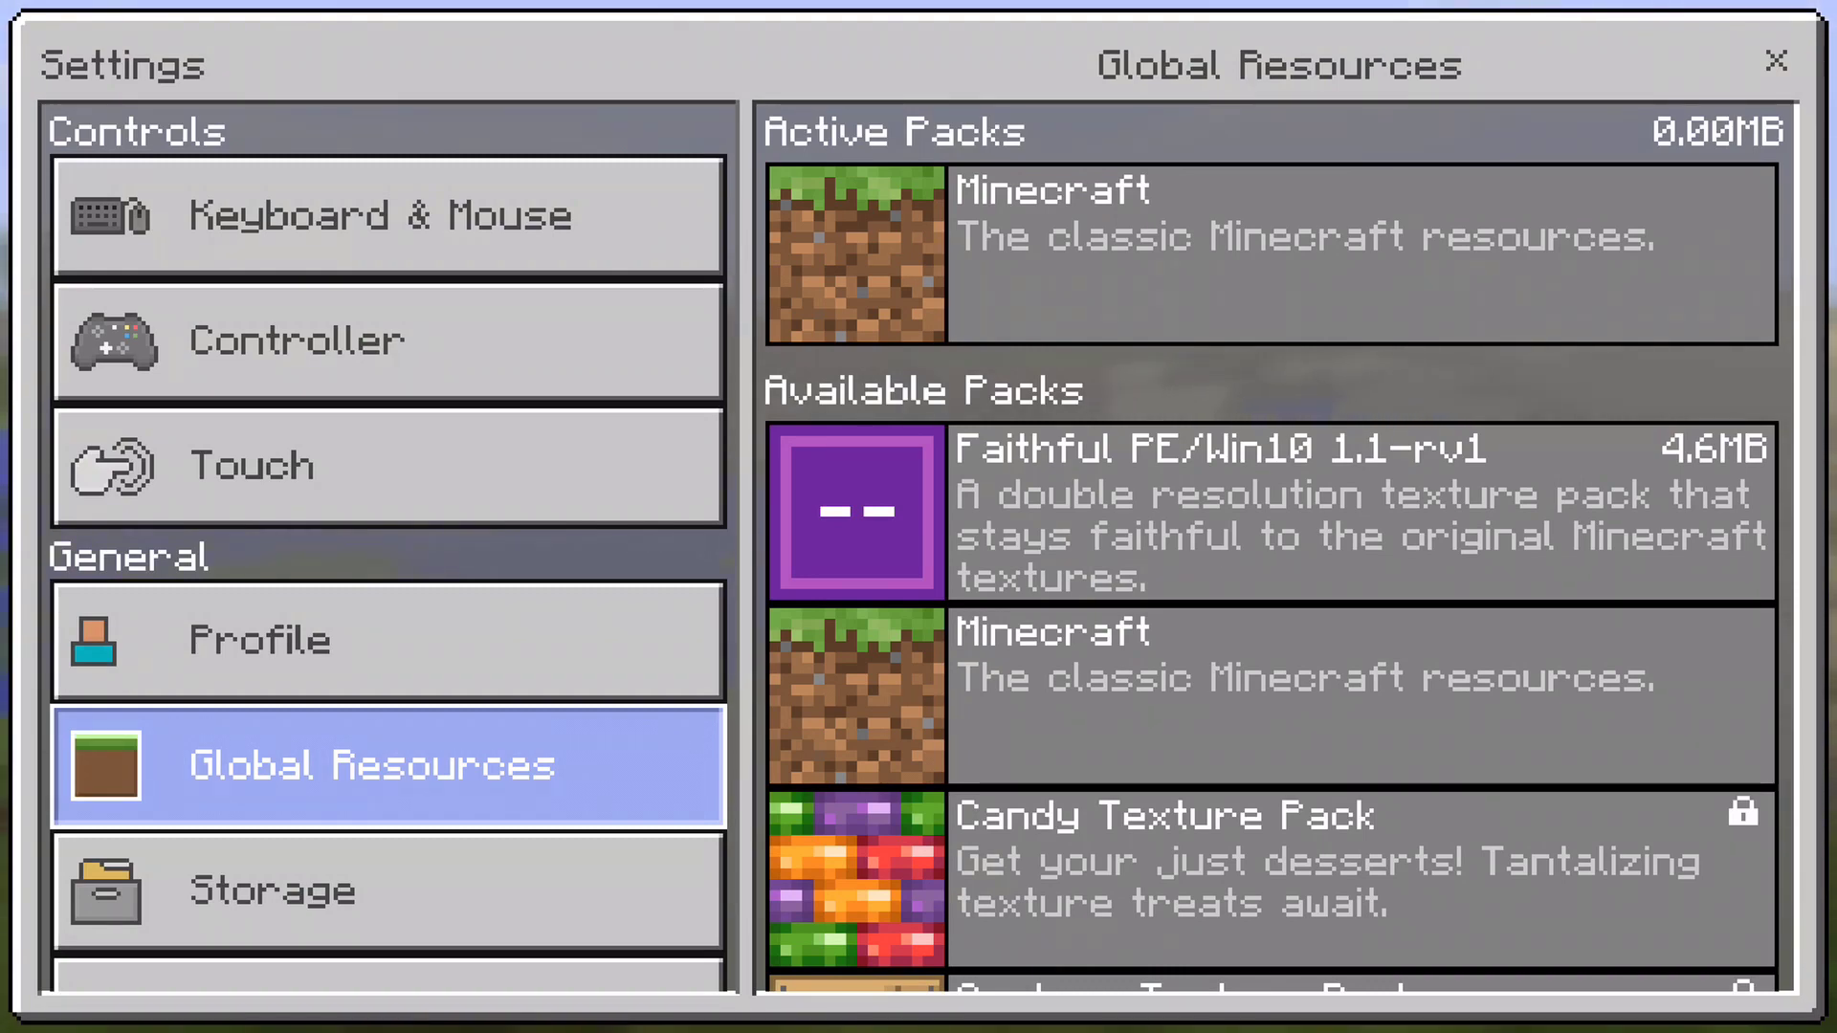
{"action": "left_click", "coordinate": [1291, 516]}
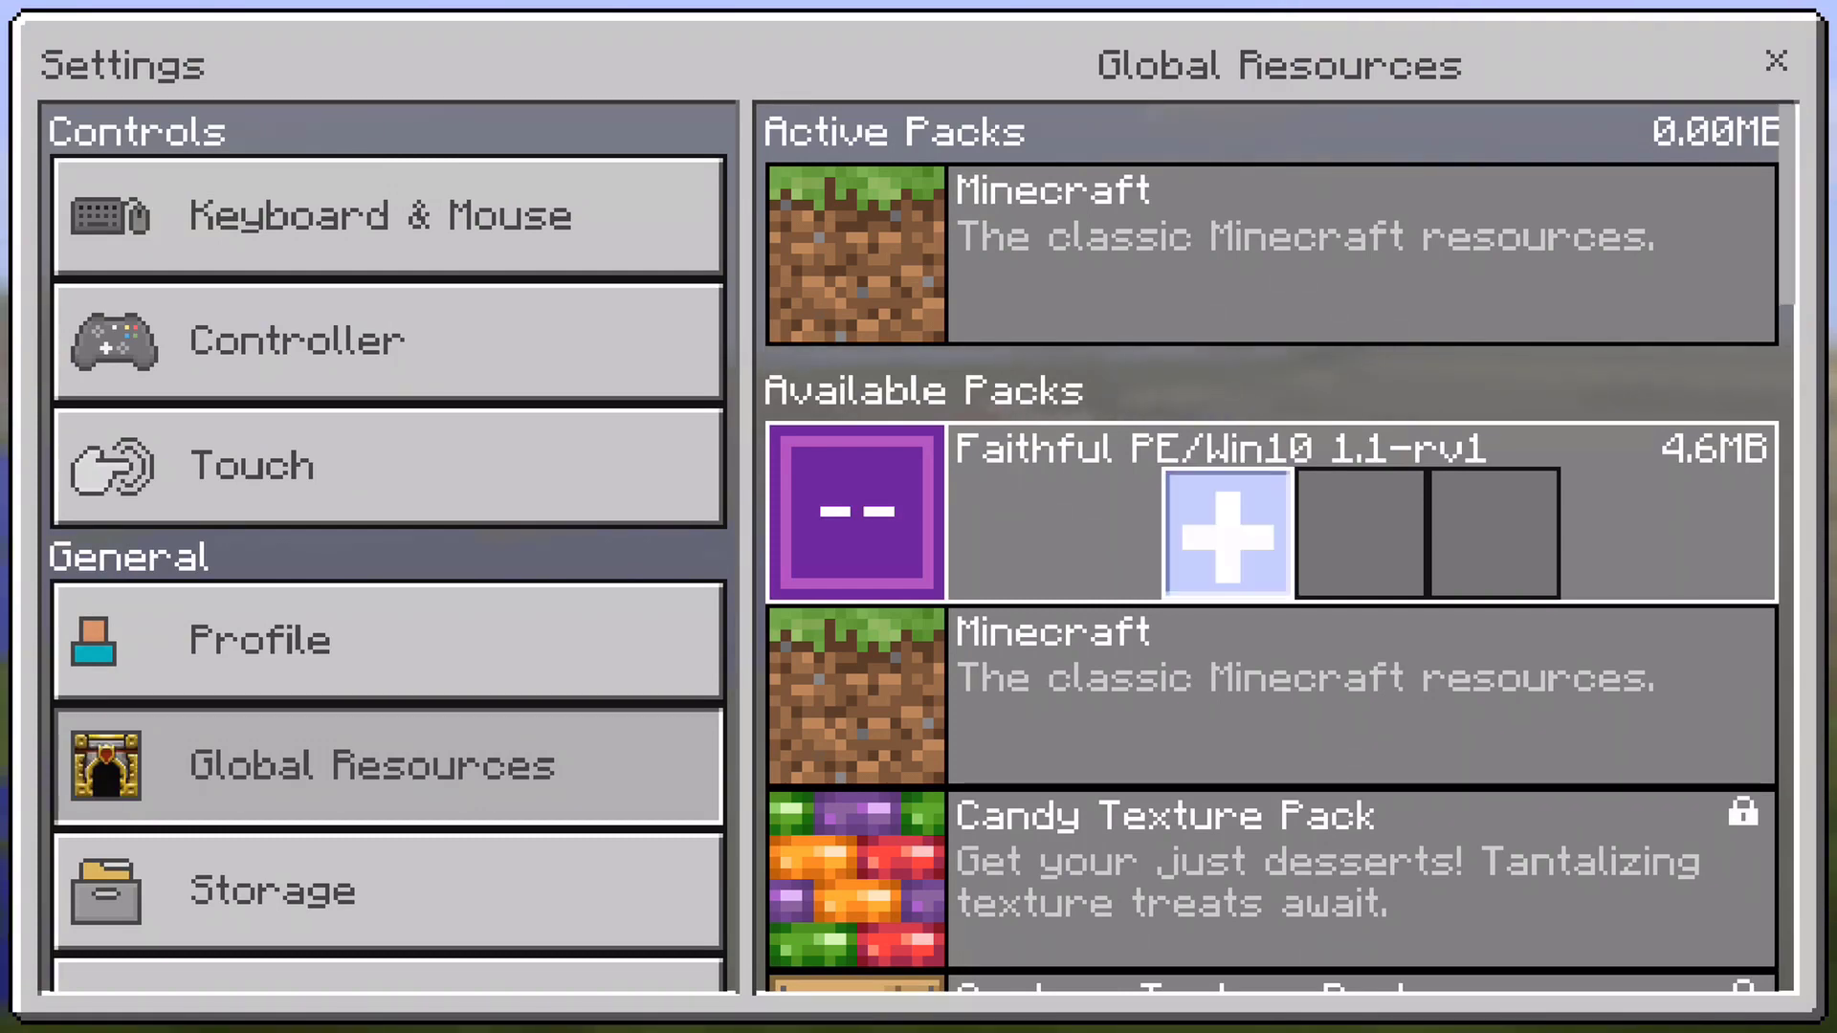
{"action": "left_click", "coordinate": [1226, 533]}
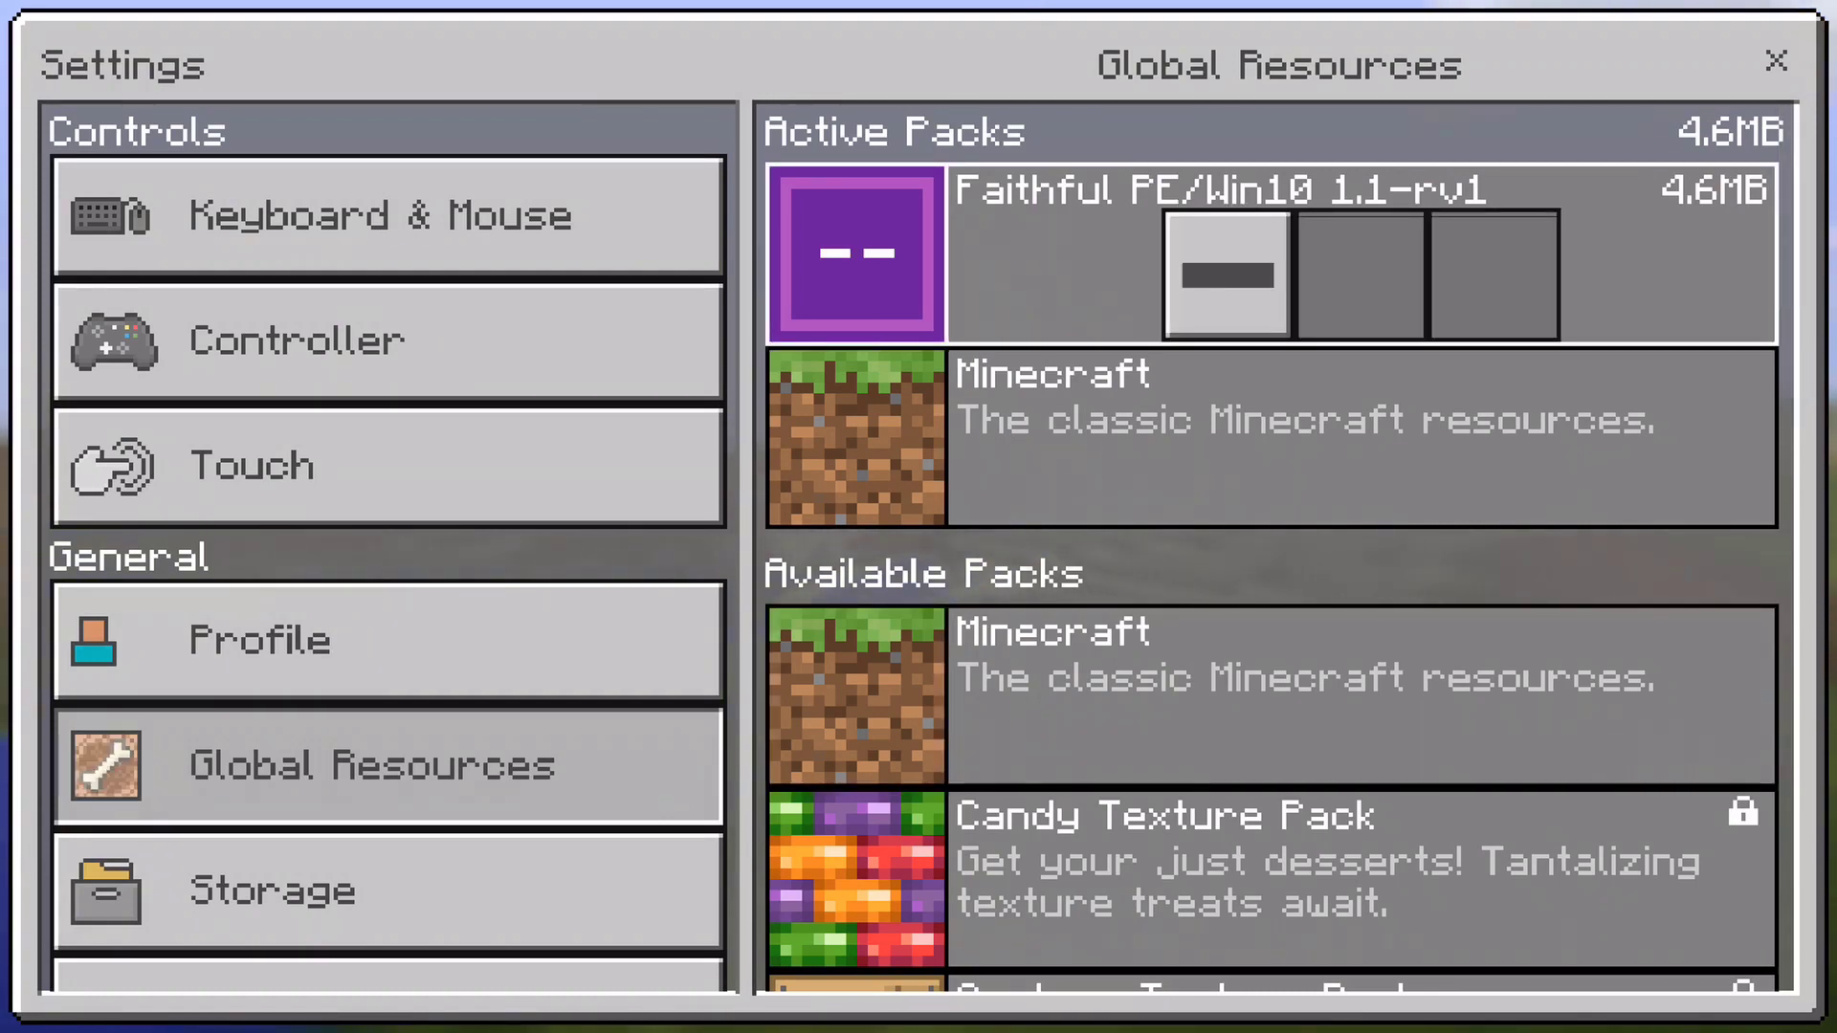
{"action": "key", "text": "Escape"}
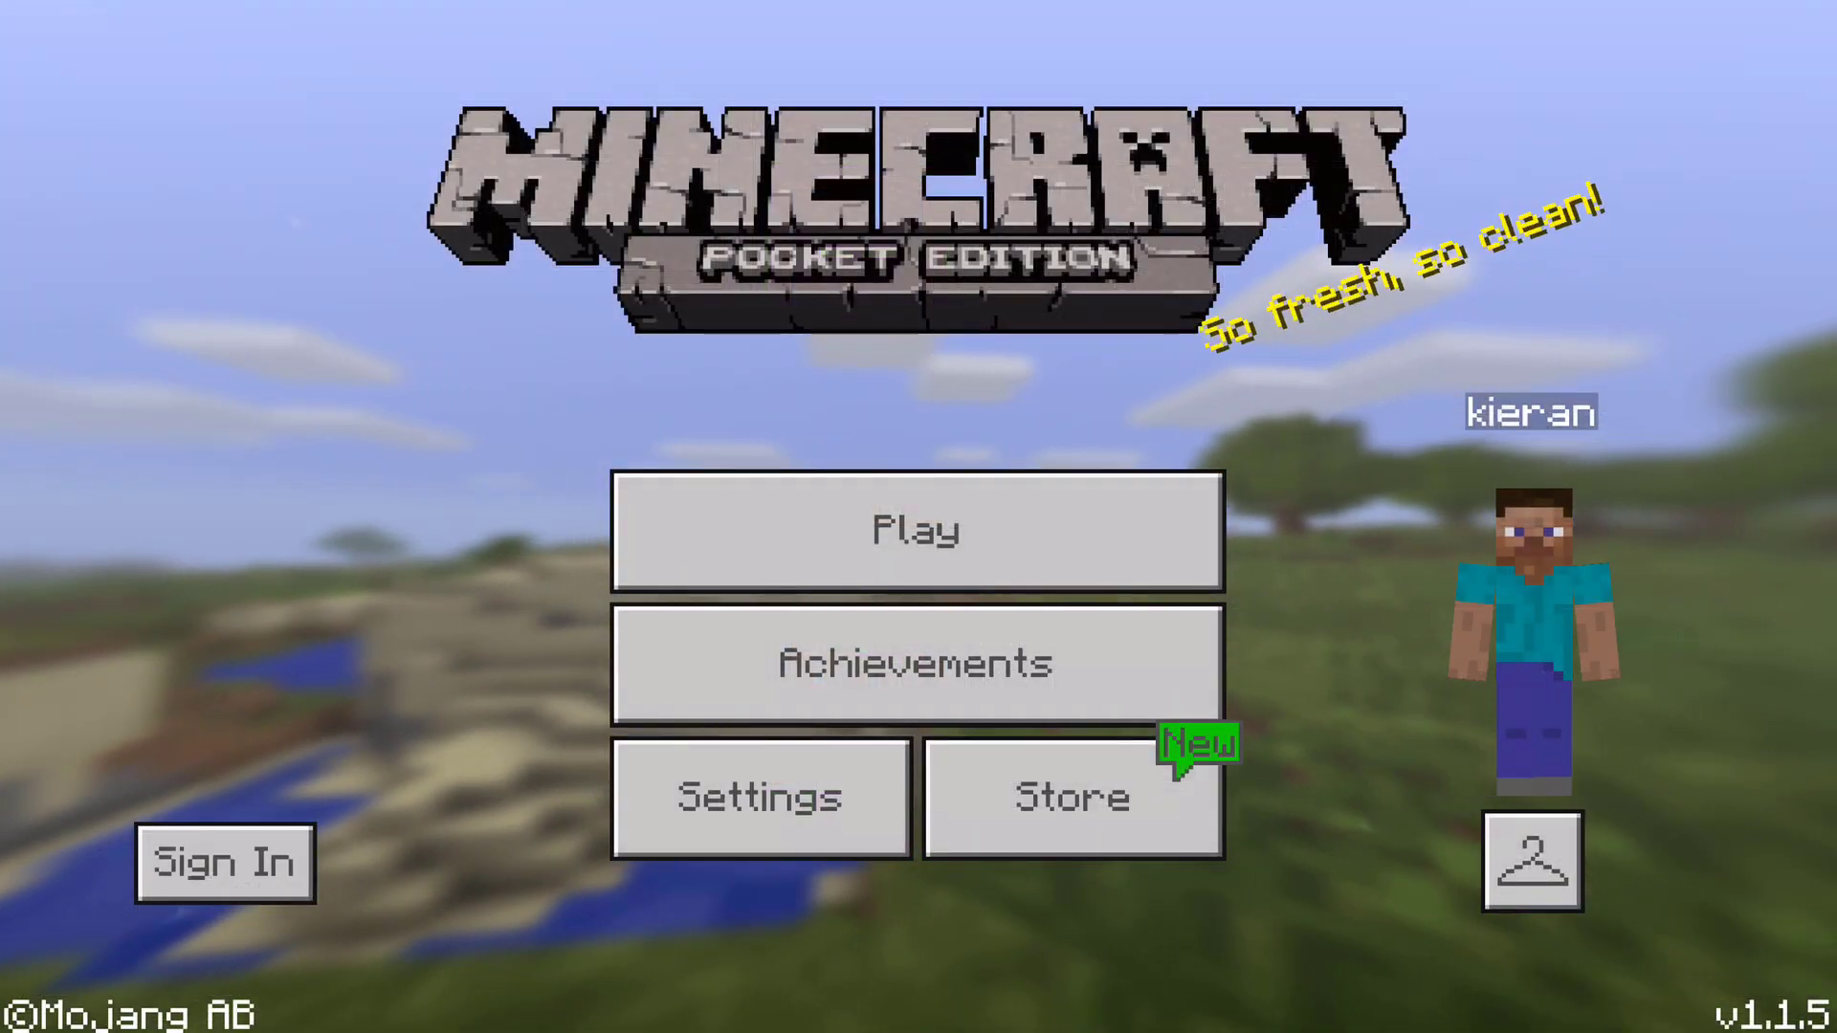
Join the Simple Auth server from the Friends tab of the Play menu
{"action": "left_click", "coordinate": [916, 529]}
{"action": "left_click", "coordinate": [1051, 66]}
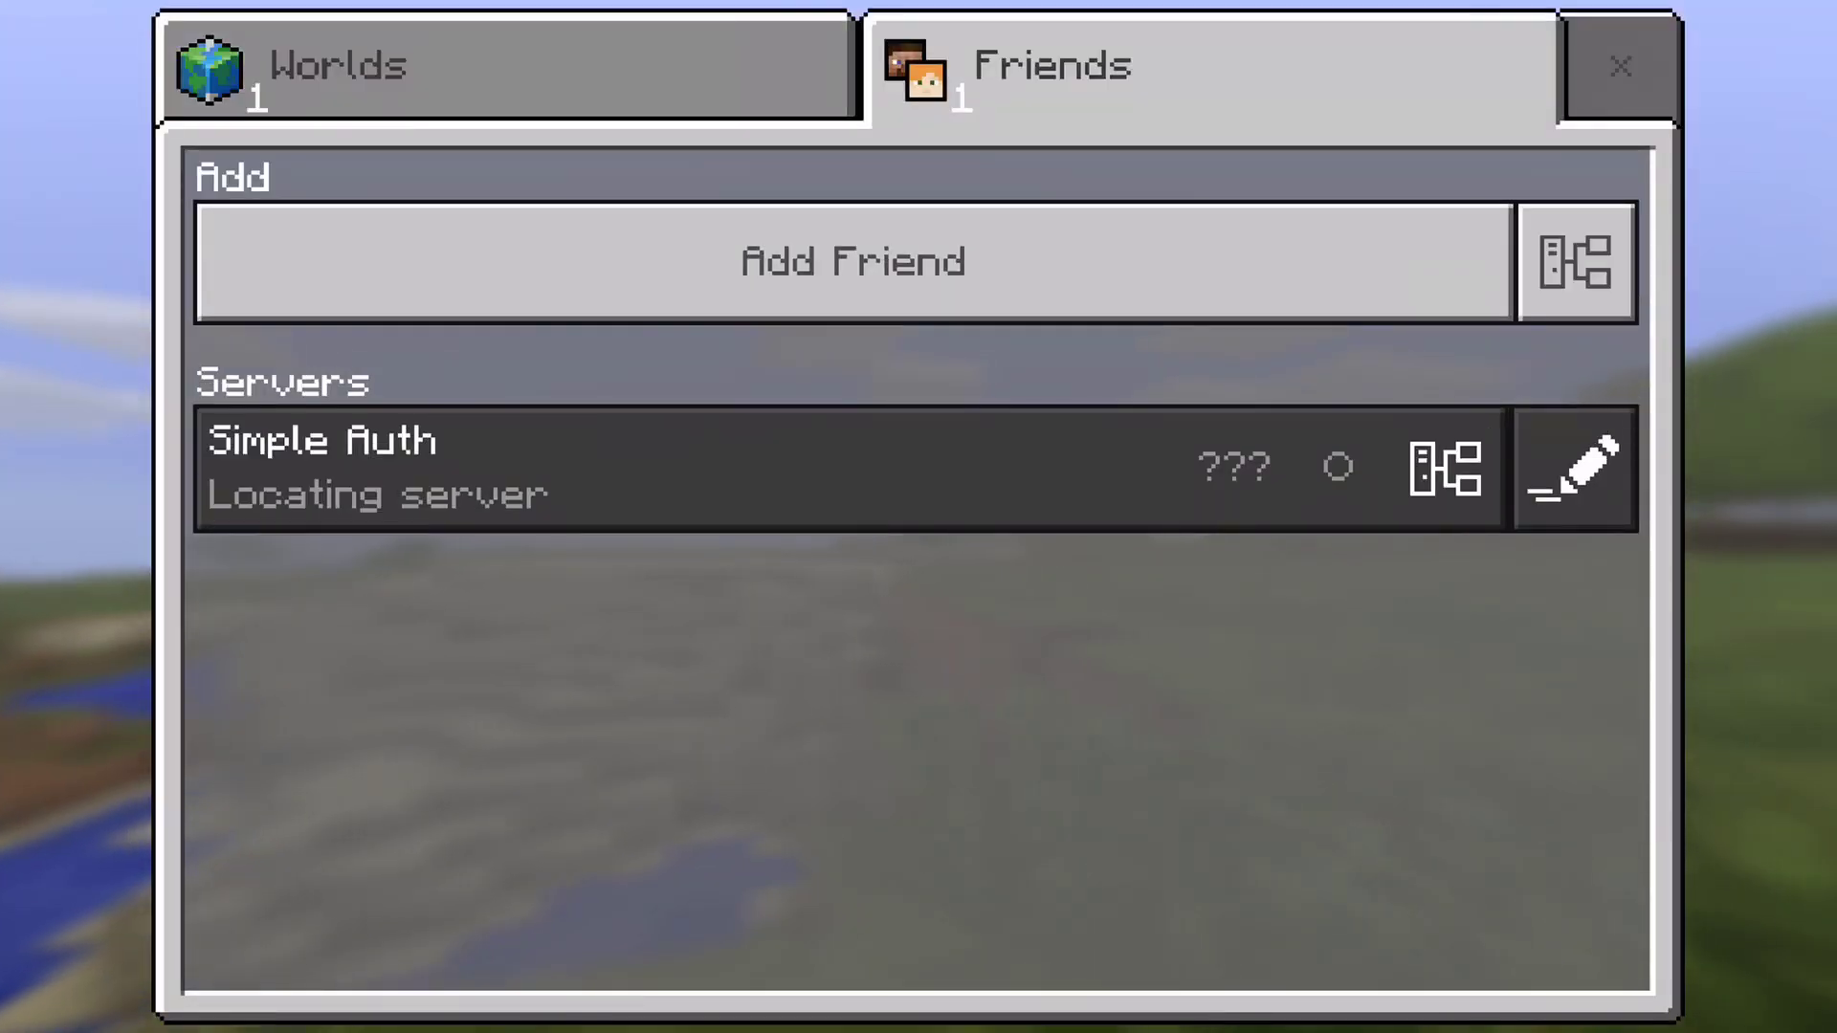
{"action": "left_click", "coordinate": [575, 466]}
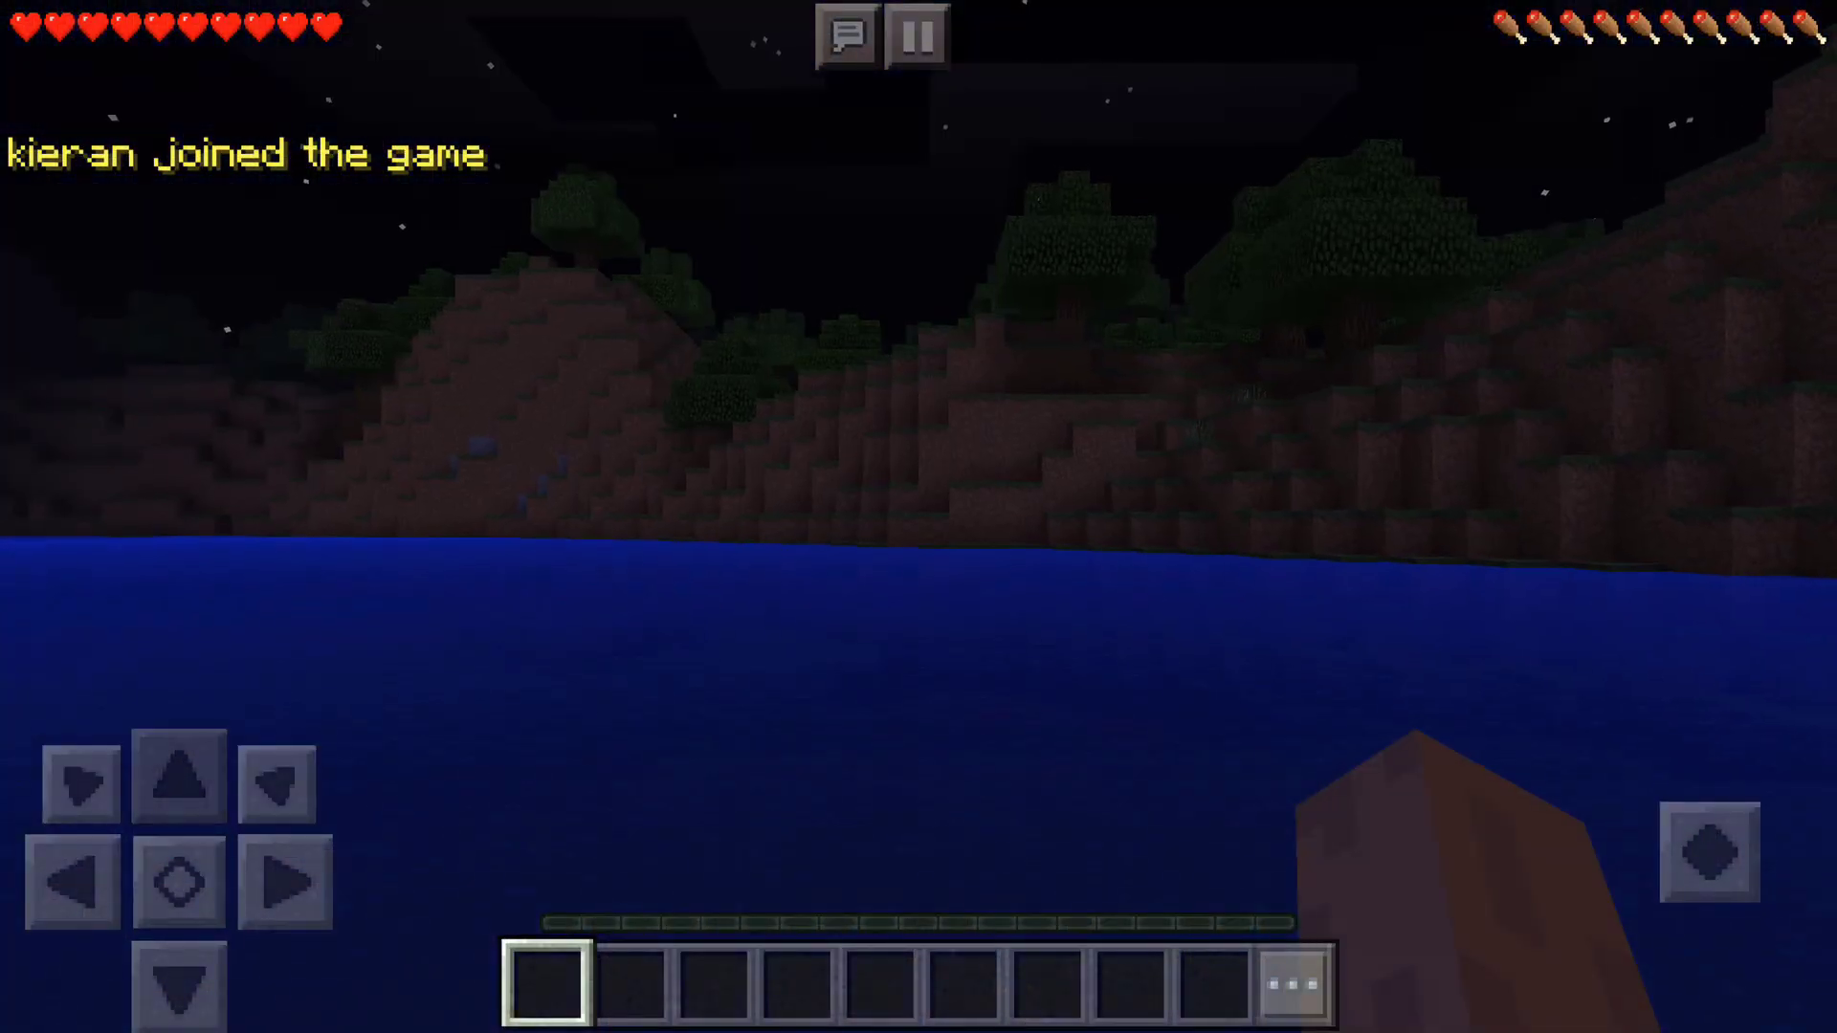
Look around the night hillside, water and sky rendered with the Faithful textures
{"action": "left_click_drag", "start_coordinate": [1526, 560], "coordinate": [1578, 575]}
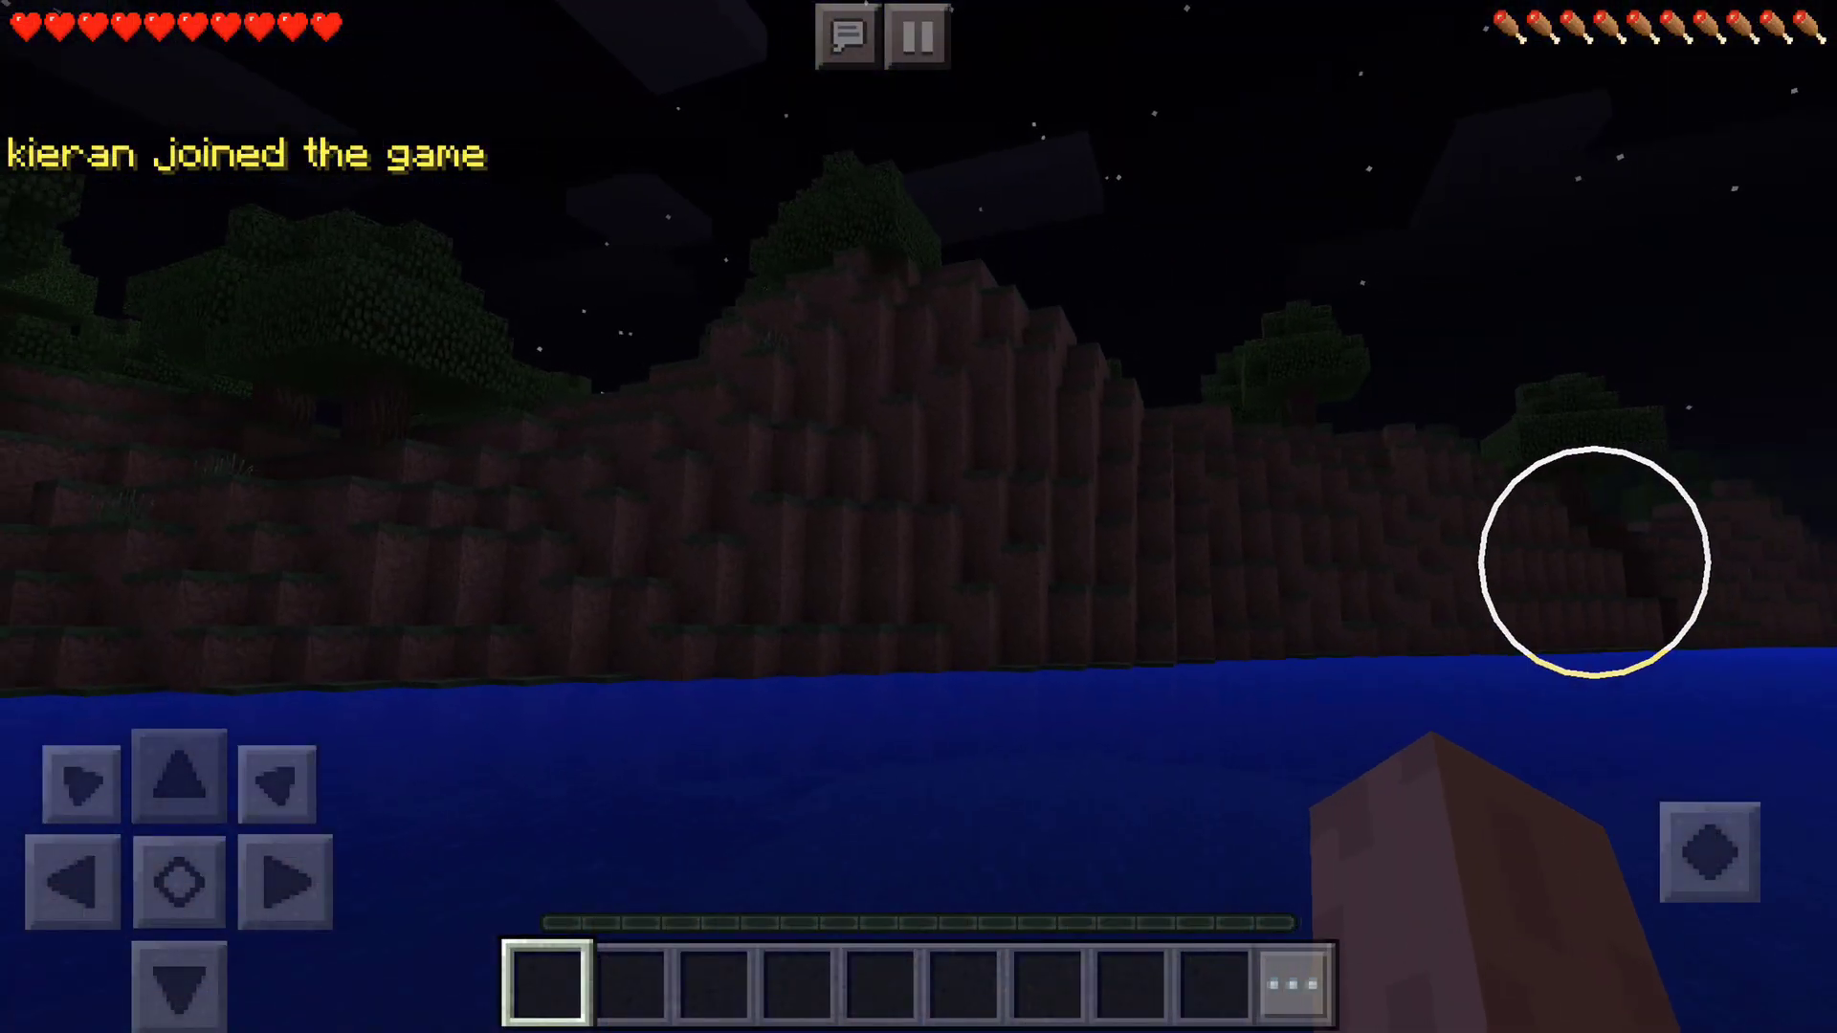
{"action": "left_click_drag", "start_coordinate": [1578, 575], "coordinate": [1357, 560]}
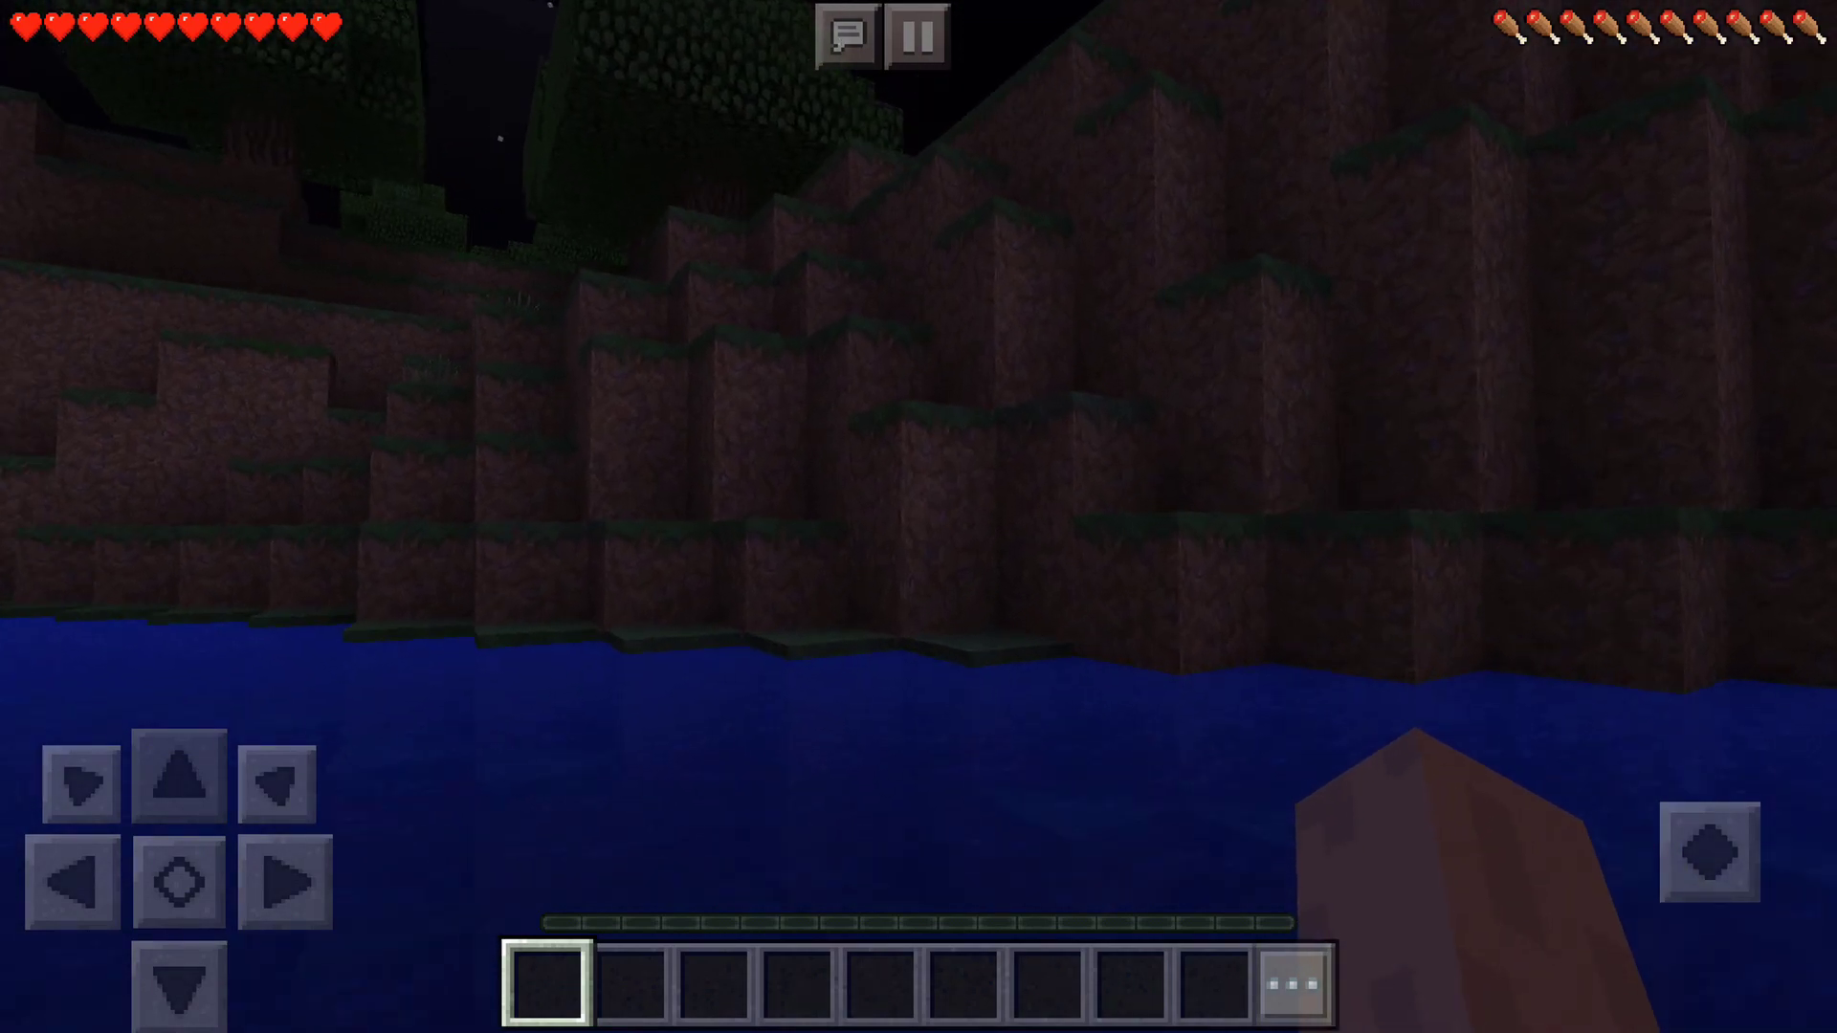
{"action": "mouse_move", "coordinate": [1349, 517]}
{"action": "left_mouse_down"}
{"action": "mouse_move", "coordinate": [1334, 472]}
{"action": "mouse_move", "coordinate": [1378, 497]}
{"action": "mouse_move", "coordinate": [1346, 448]}
{"action": "left_mouse_up"}
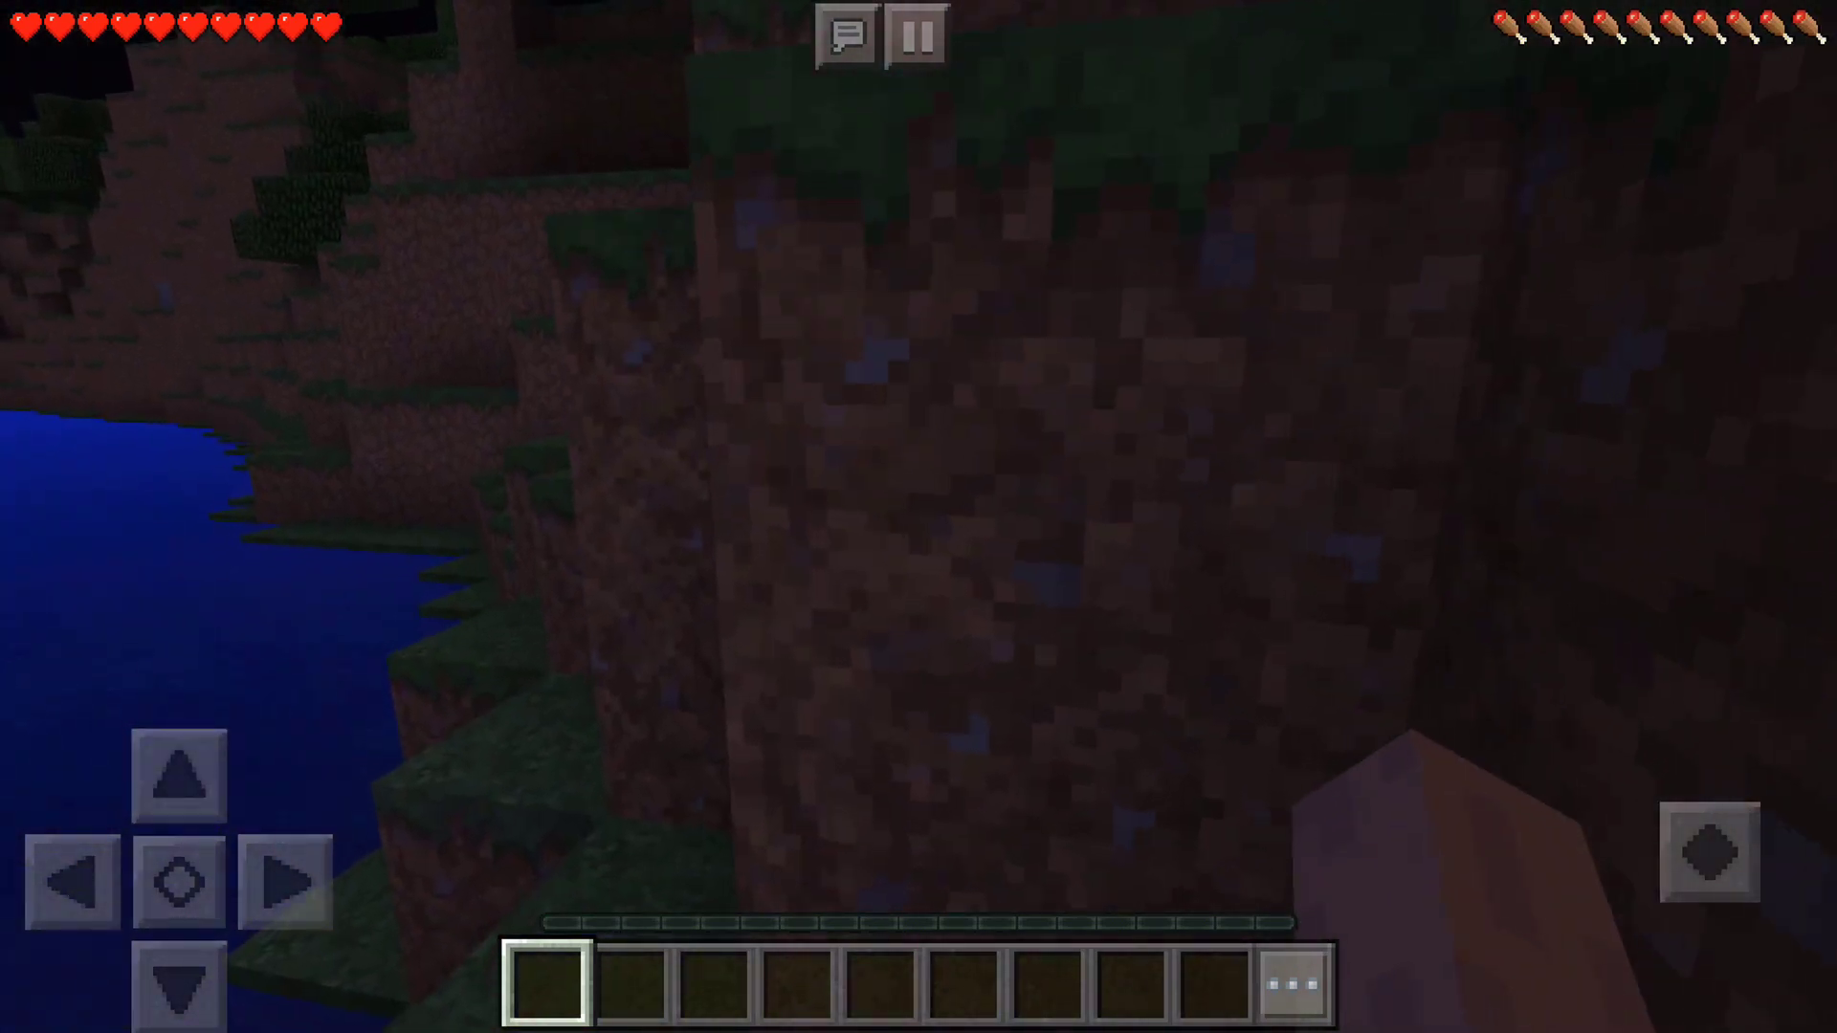
{"action": "mouse_move", "coordinate": [1004, 517]}
{"action": "left_mouse_down"}
{"action": "mouse_move", "coordinate": [1157, 503]}
{"action": "mouse_move", "coordinate": [989, 468]}
{"action": "left_mouse_up"}
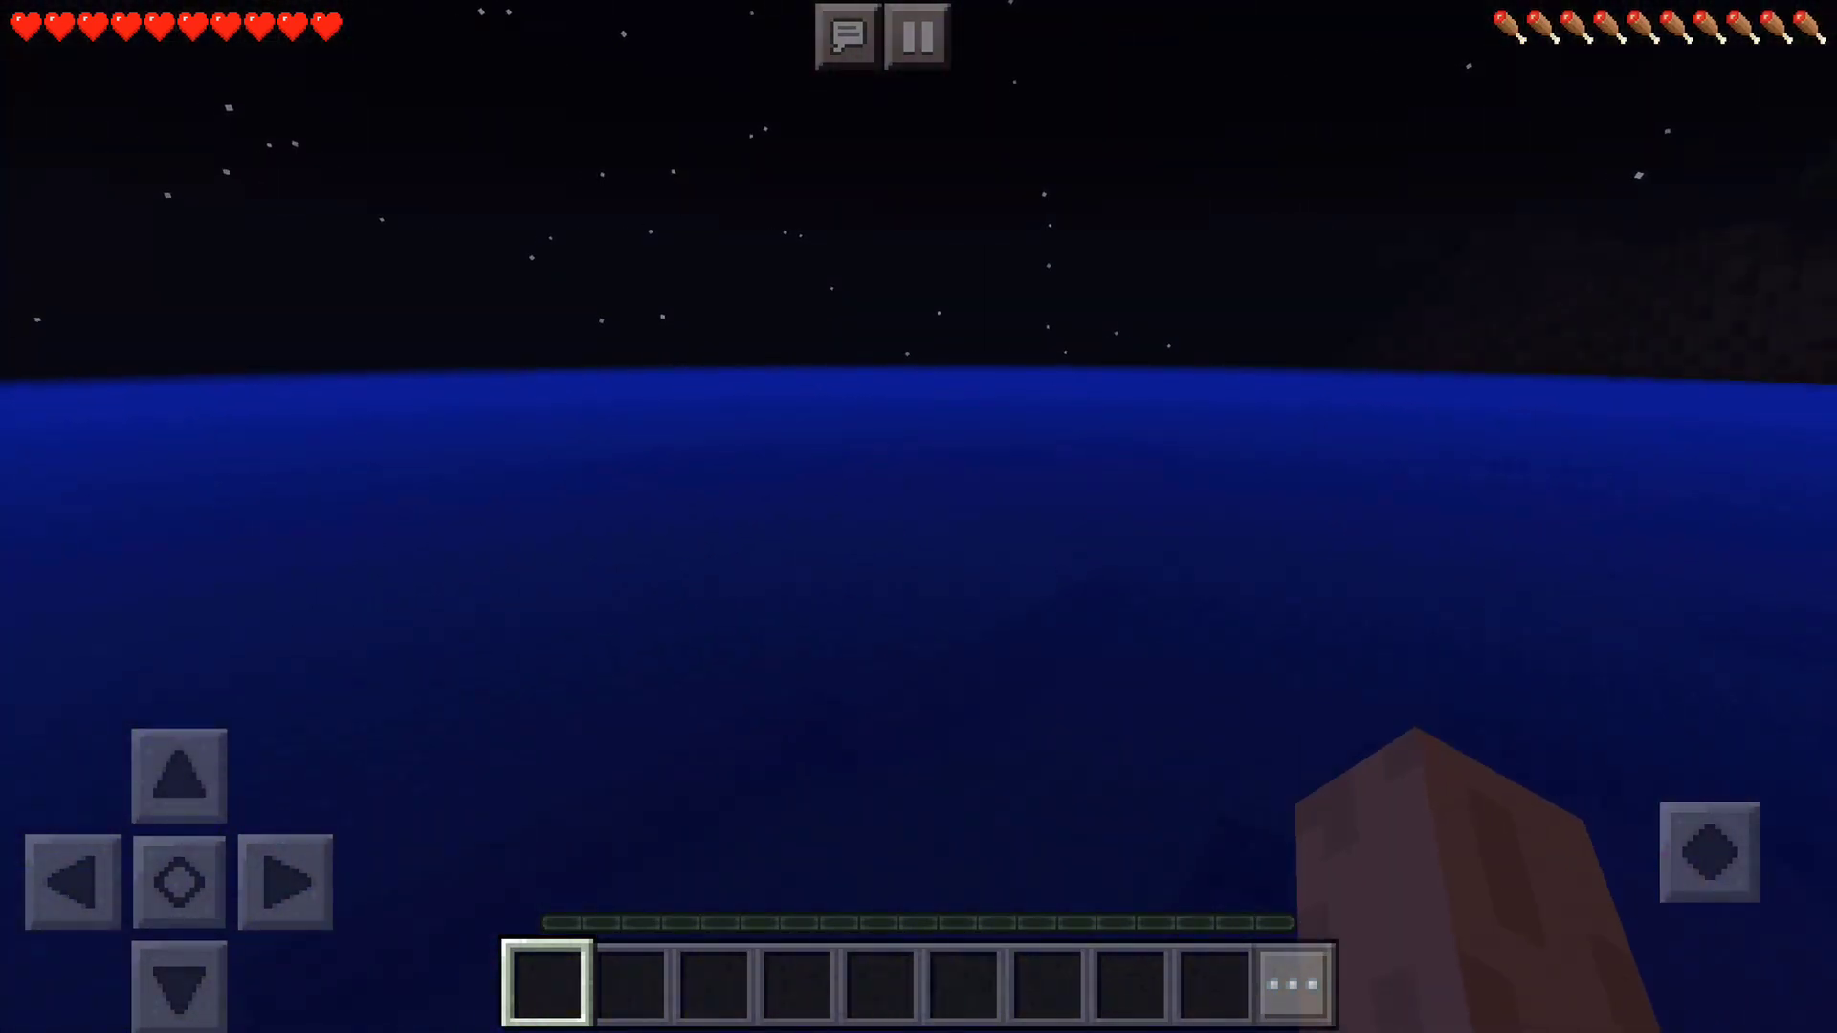